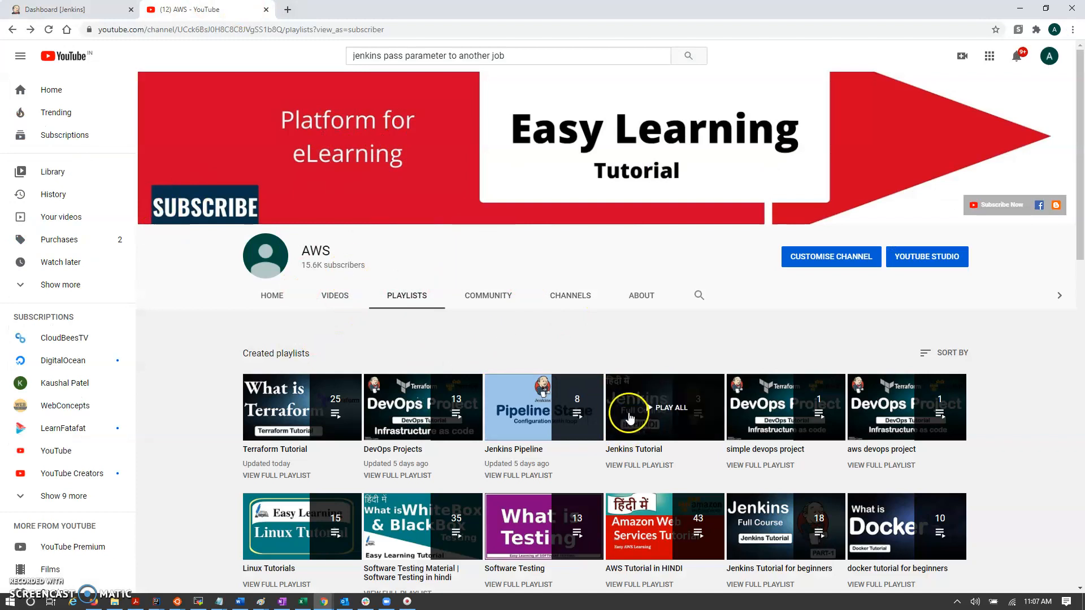
- View the parameterized build tutorial video in the Jenkins Pipeline playlist, and close its browser tab
left_click(524, 379)
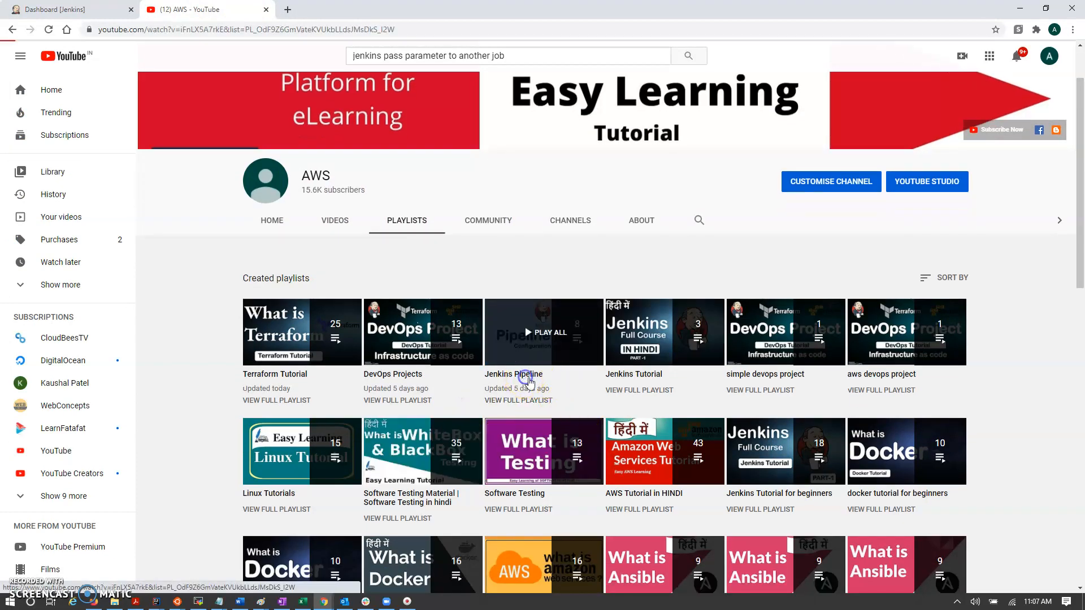
left_click(886, 310)
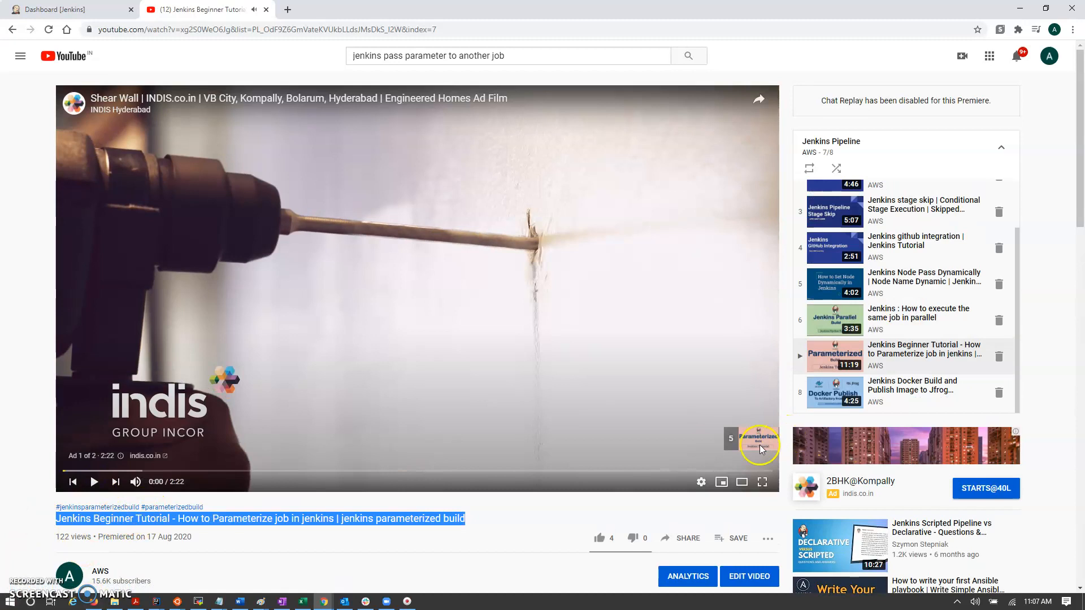
scroll(216, 525, "down", 1)
scroll(216, 525, "down", 1)
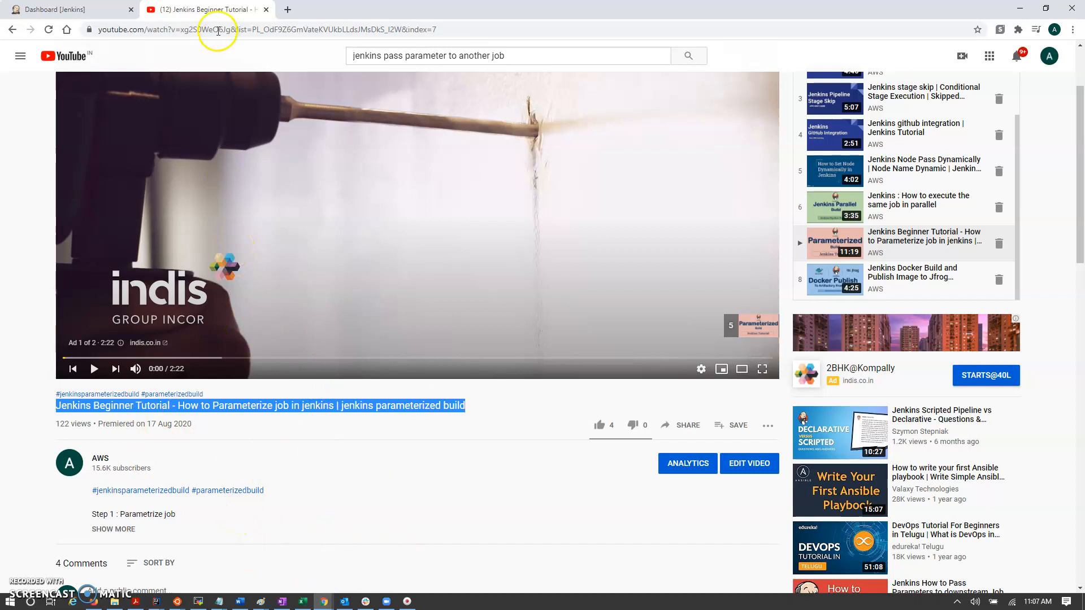
middle_click(222, 8)
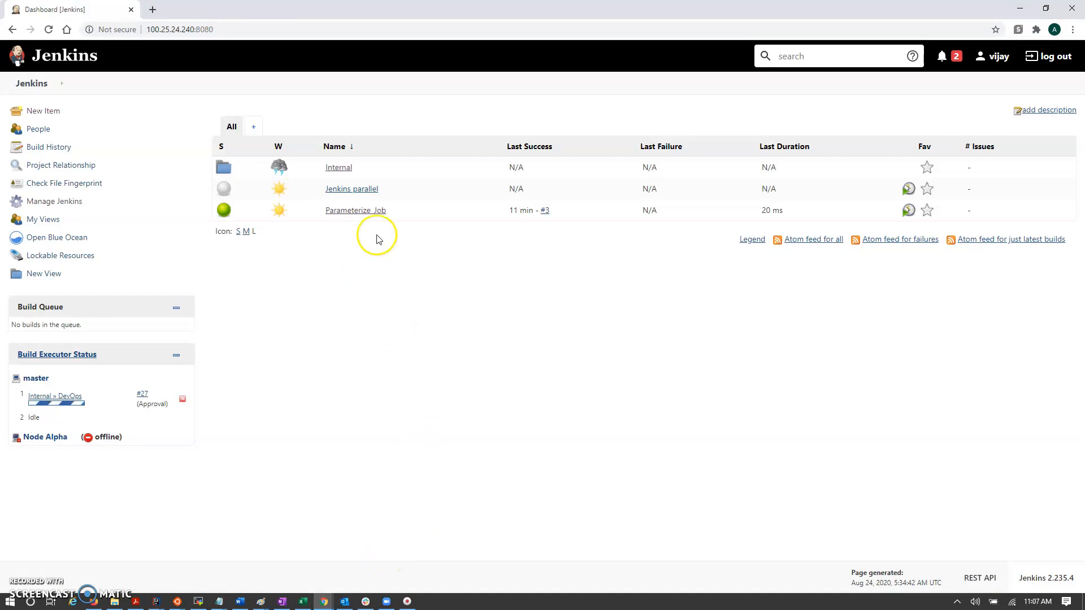
- Open the configuration of Parameterize_Job and check its "This project is parameterized" setting
left_click(367, 211)
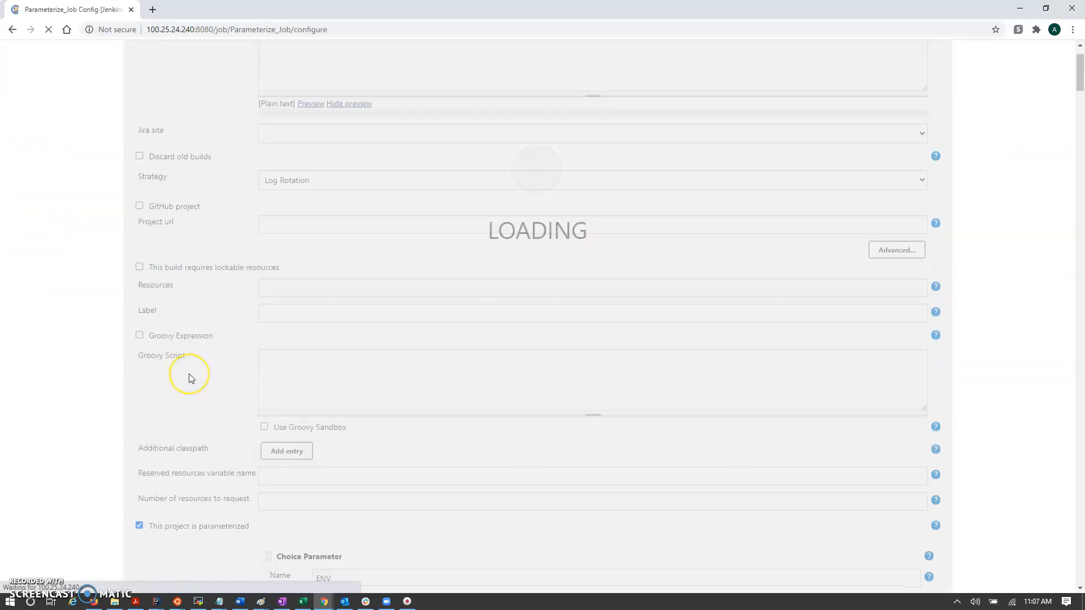
scroll(192, 379, "down", 3)
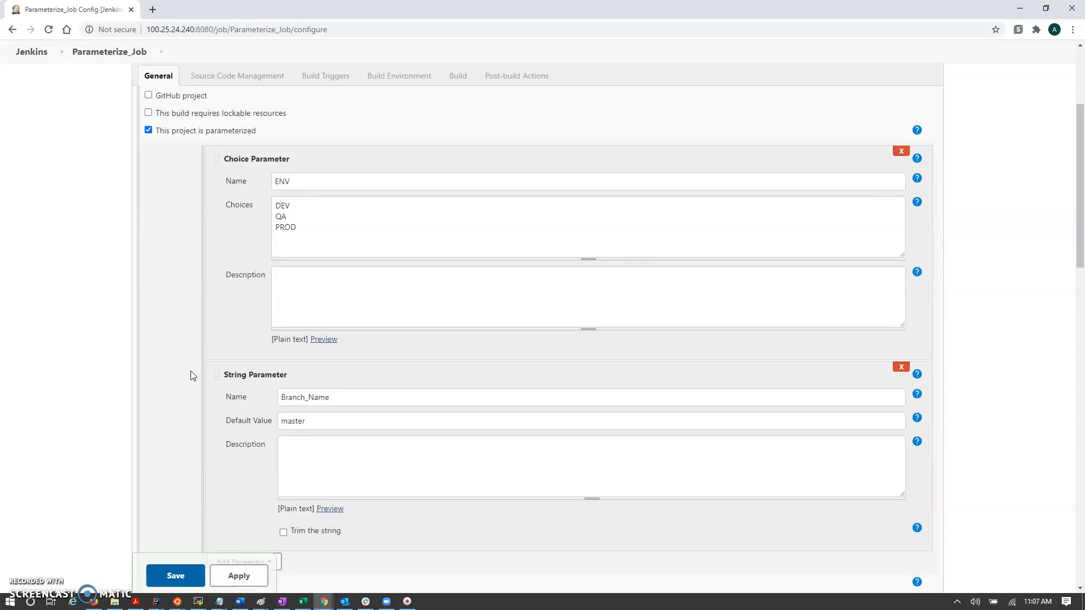
scroll(191, 376, "up", 4)
left_click_drag(270, 279, 161, 279)
left_click(158, 290)
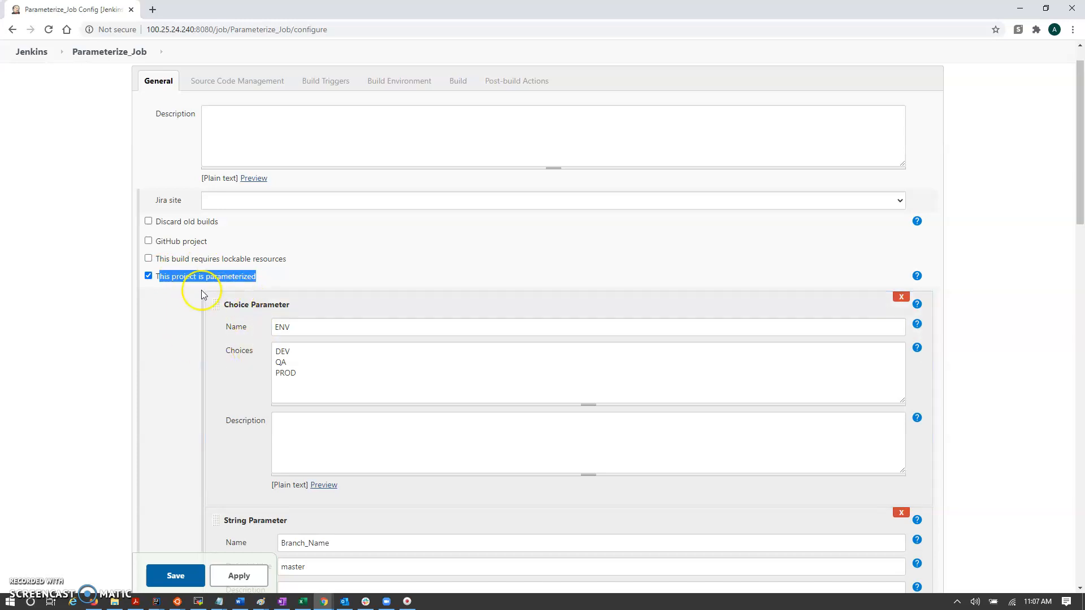
- Review the name and choices of the choice parameter and the name and default value of the string parameter
scroll(206, 335, "down", 1)
double_click(313, 289)
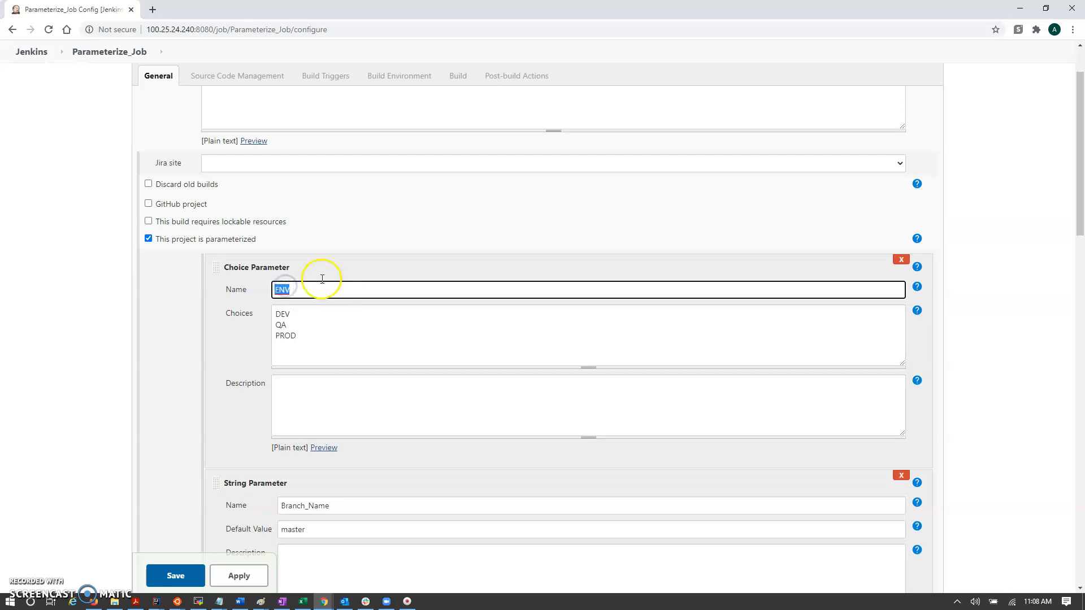
double_click(287, 313)
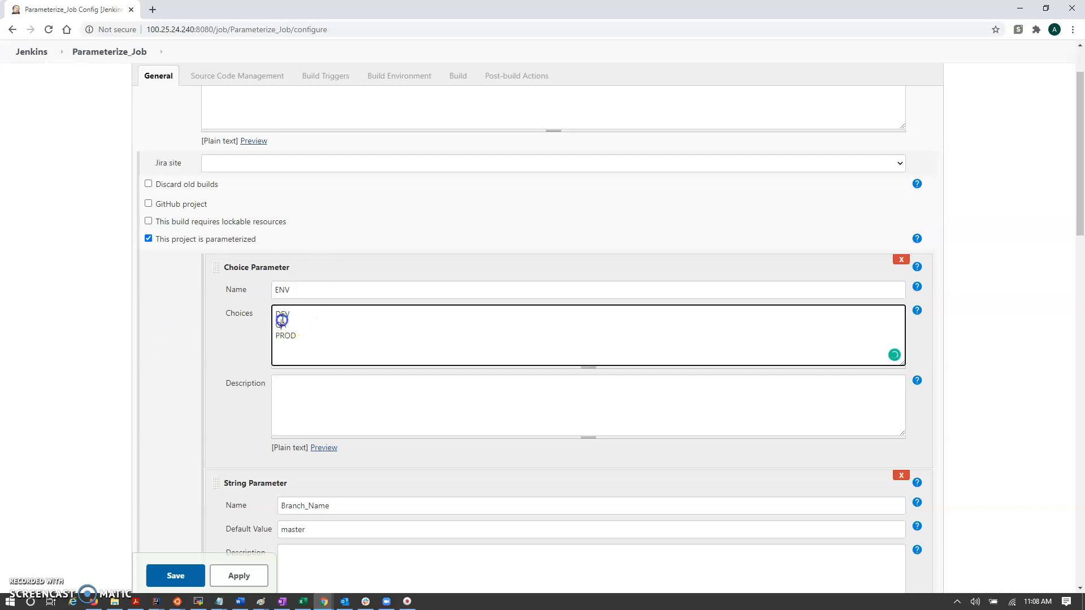
double_click(282, 314)
scroll(186, 430, "down", 3)
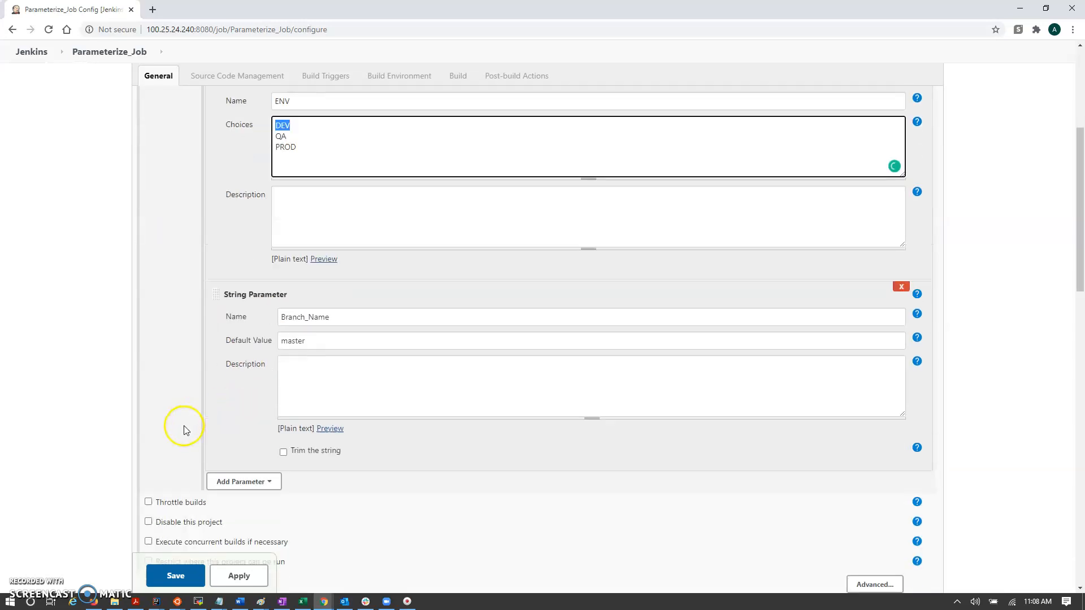
double_click(303, 318)
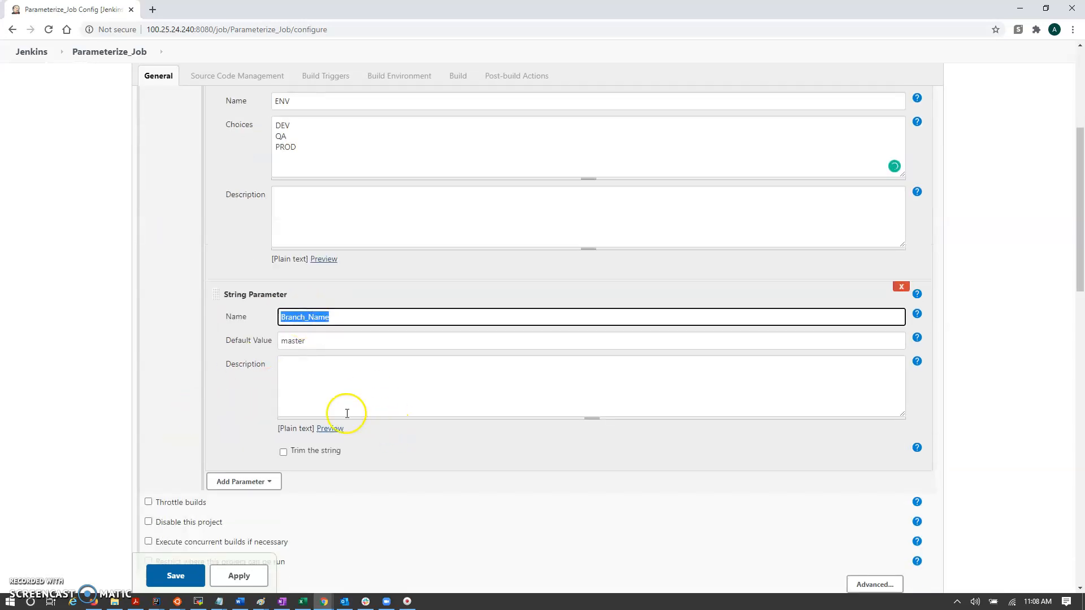
double_click(301, 341)
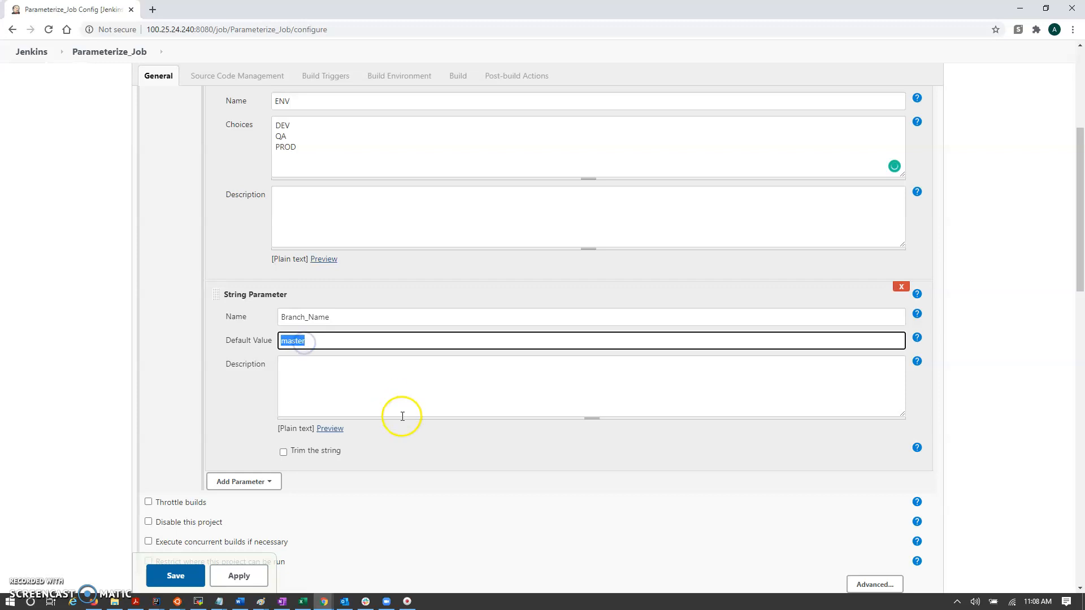
- Review the Execute shell command in the Build section and save the Parameterize_Job configuration
scroll(452, 458, "down", 5)
scroll(460, 455, "down", 10)
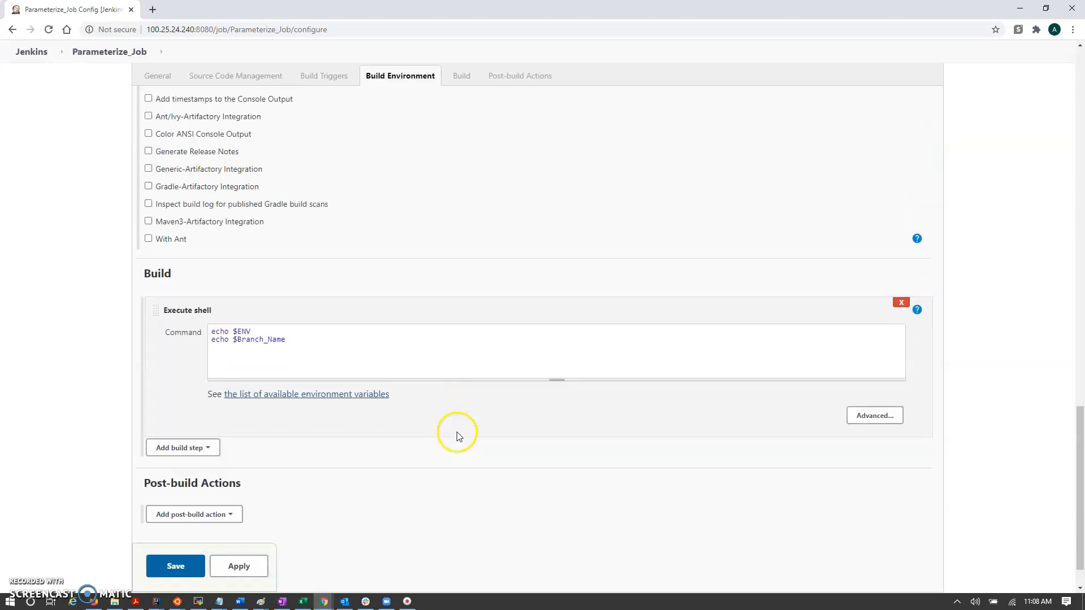
left_click_drag(286, 339, 215, 339)
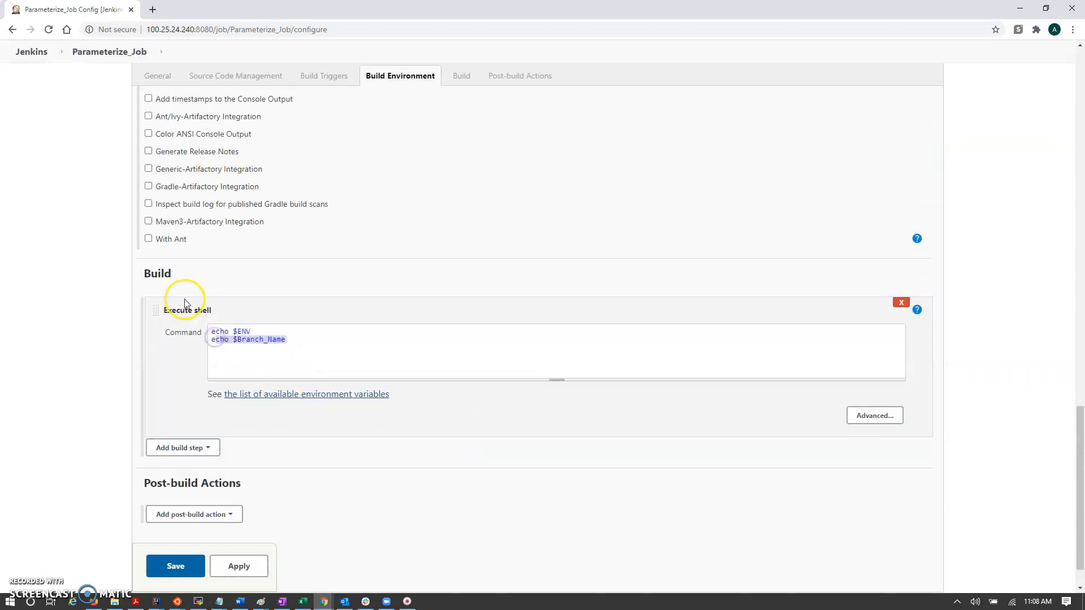
left_click(237, 337)
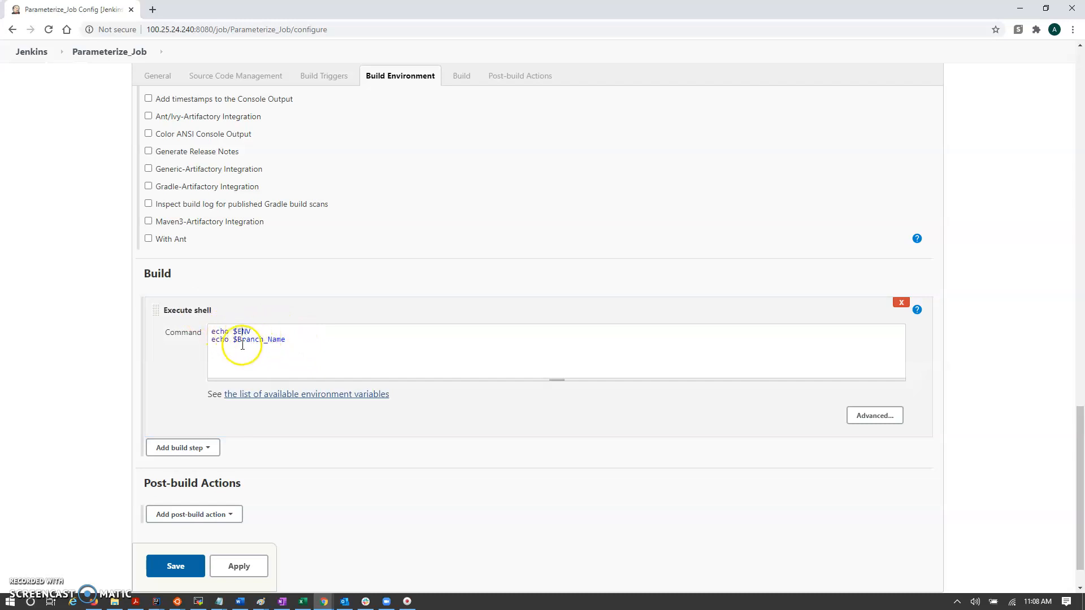
left_click(194, 571)
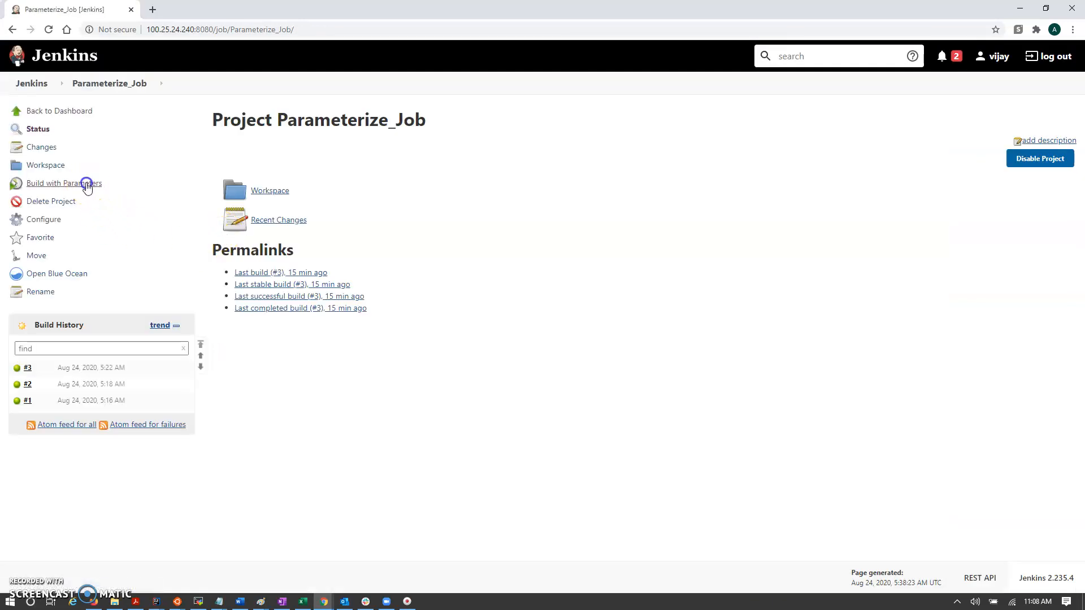
- Build Parameterize_Job with ENV DEV and Branch_Name master, and check both values in the new build's console output
left_click(84, 184)
left_click(233, 208)
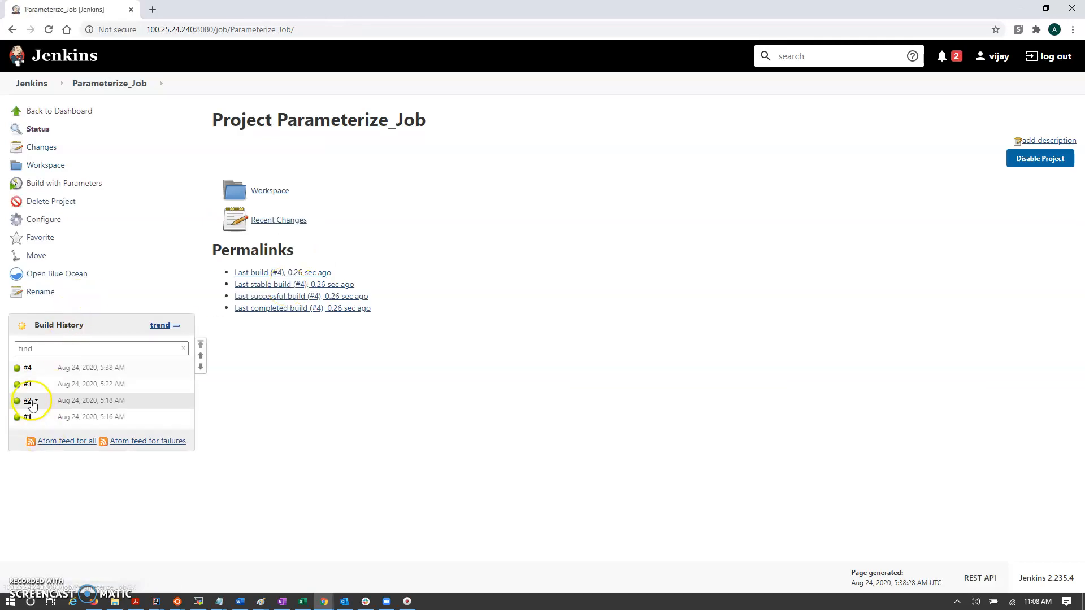
left_click(17, 368)
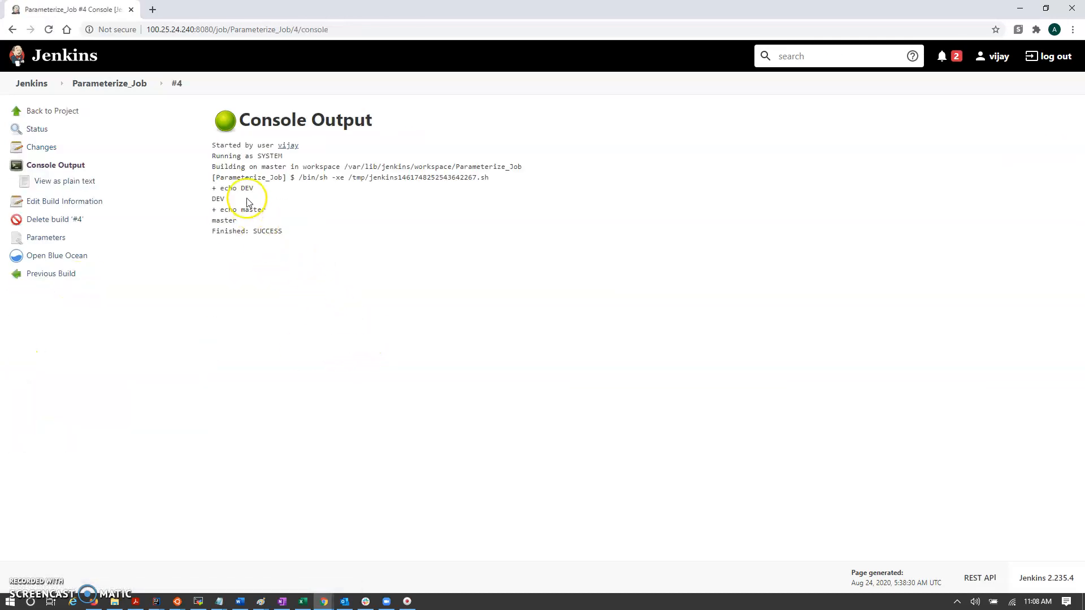
double_click(219, 199)
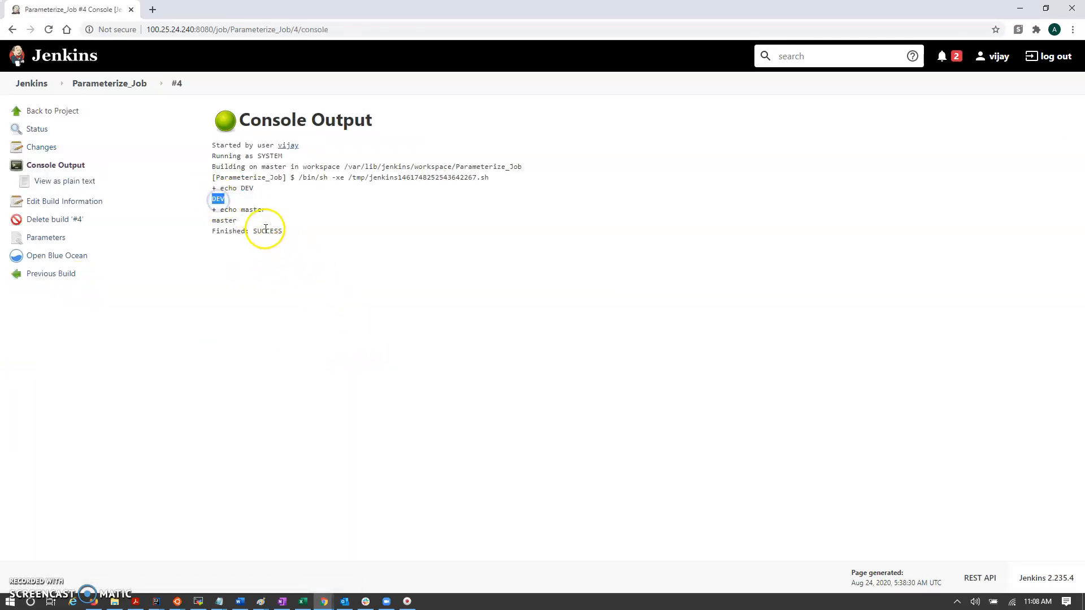
double_click(253, 209)
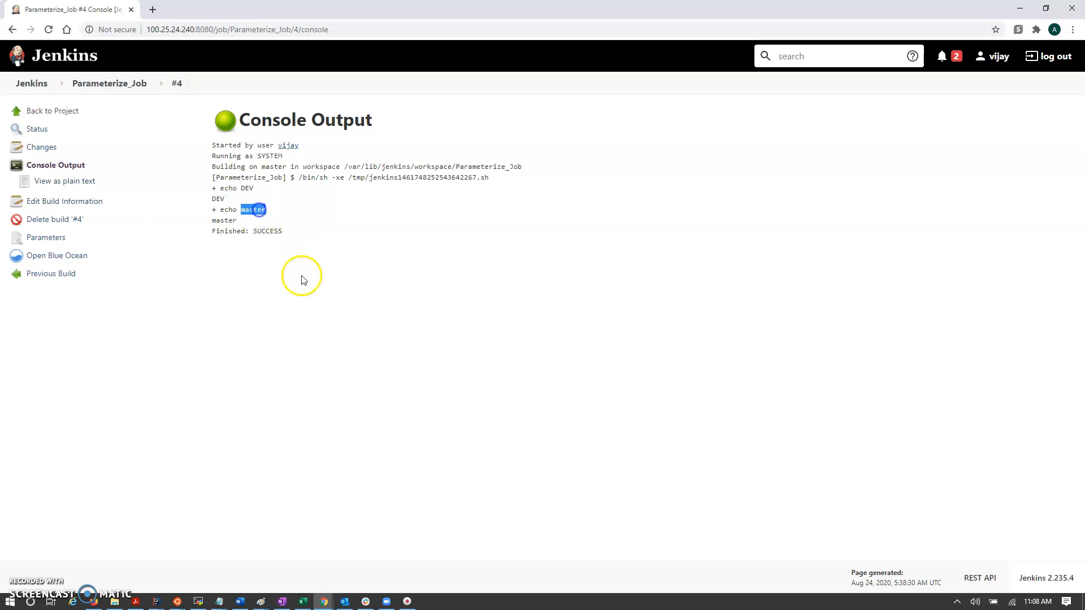
- Search the installed Jenkins plugins for "parame" to check the Parameterized Trigger plugin
left_click(32, 85)
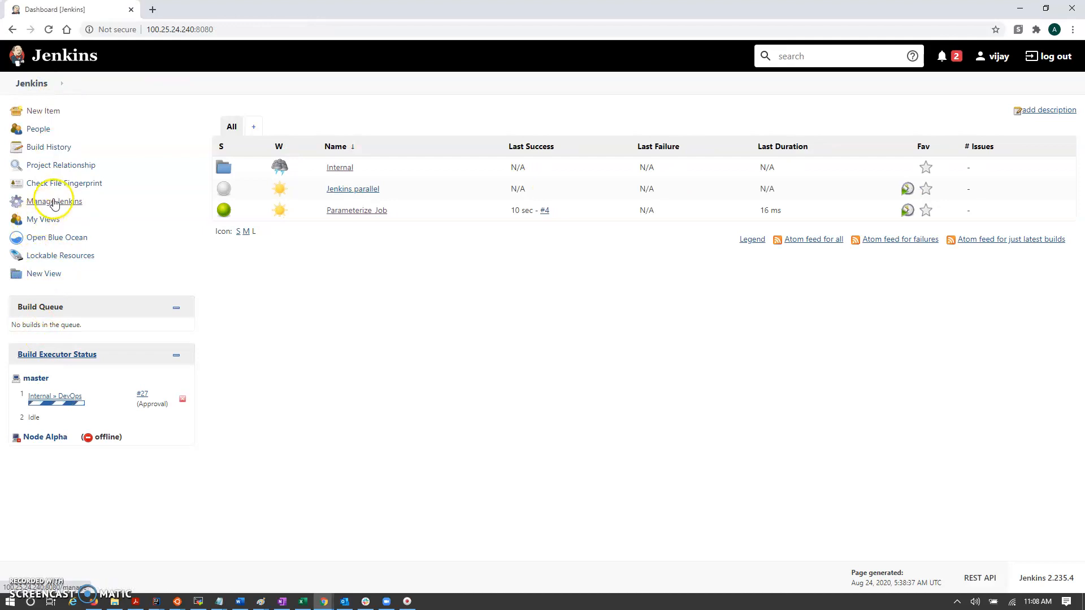
left_click(54, 205)
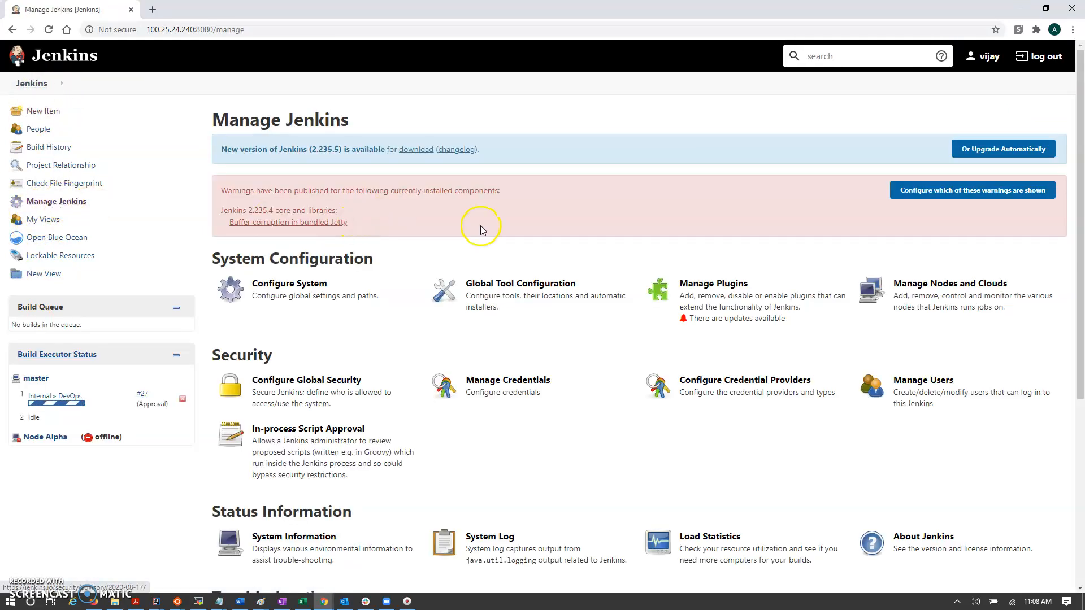
left_click(744, 301)
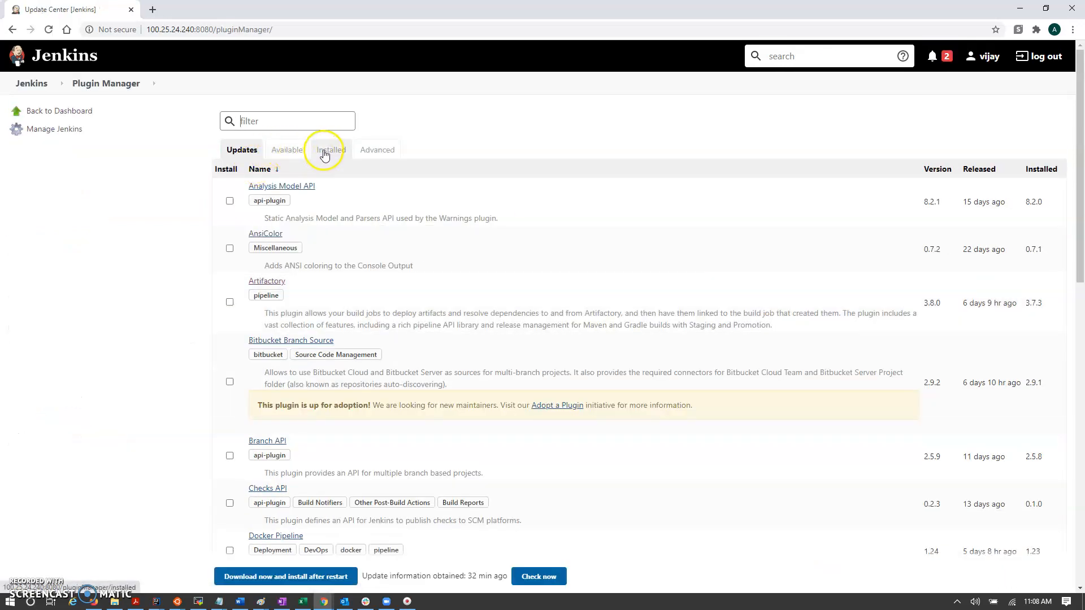
left_click(329, 150)
left_click(306, 123)
type("pa")
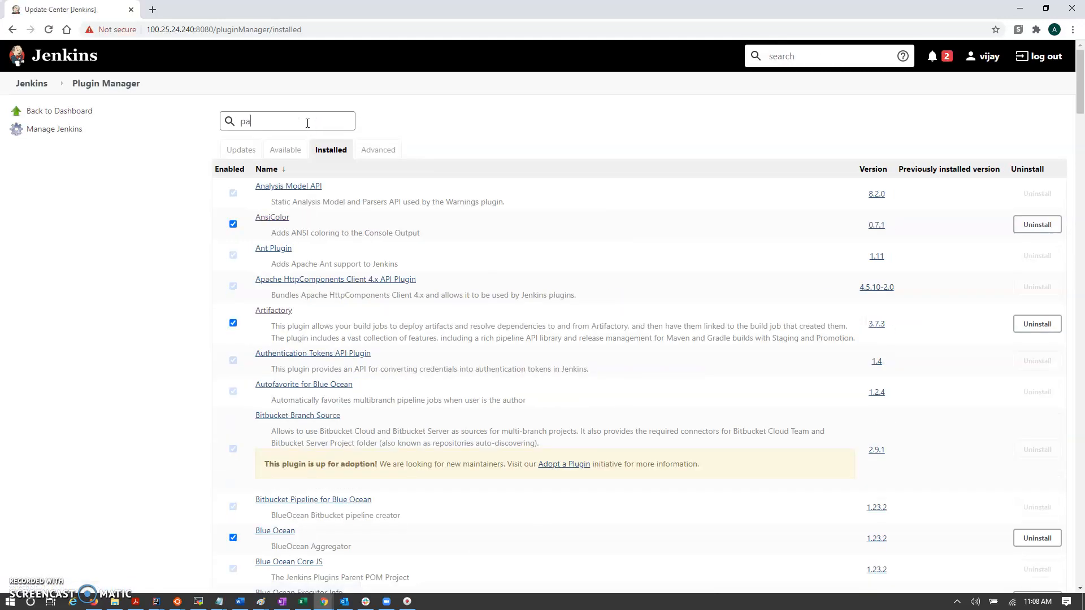
type("rame")
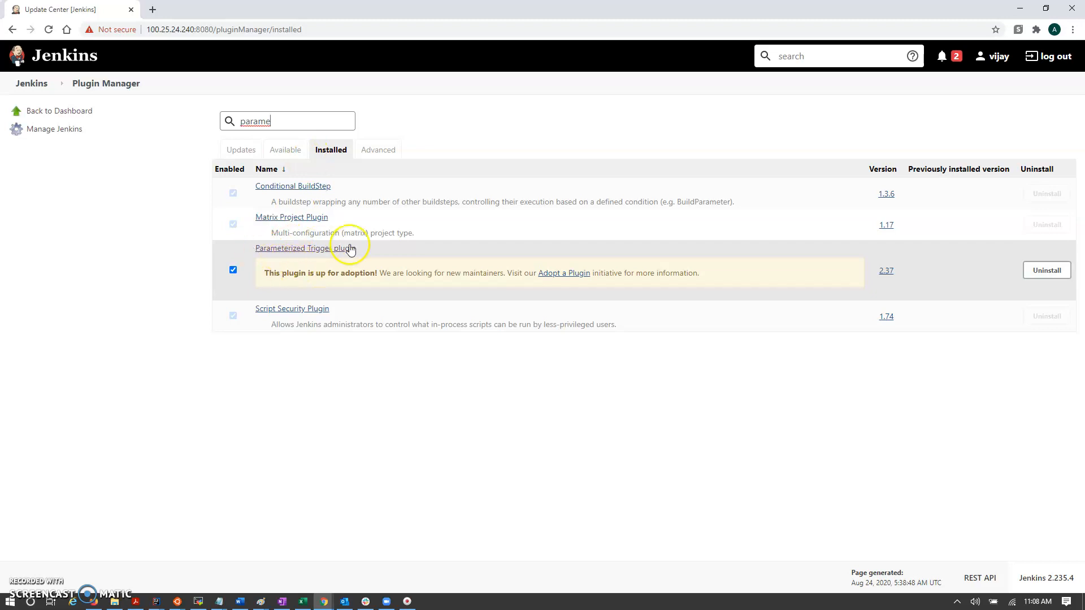
left_click_drag(350, 249, 247, 249)
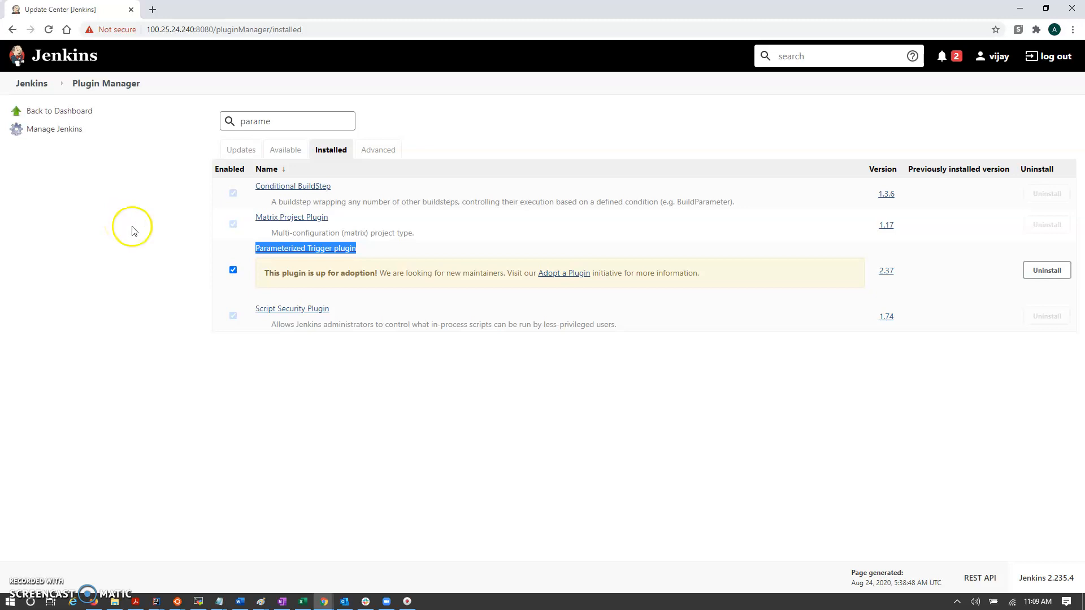
- Create a new Freestyle project named Parameterize_Job_UpStrem from the Jenkins dashboard
left_click(38, 89)
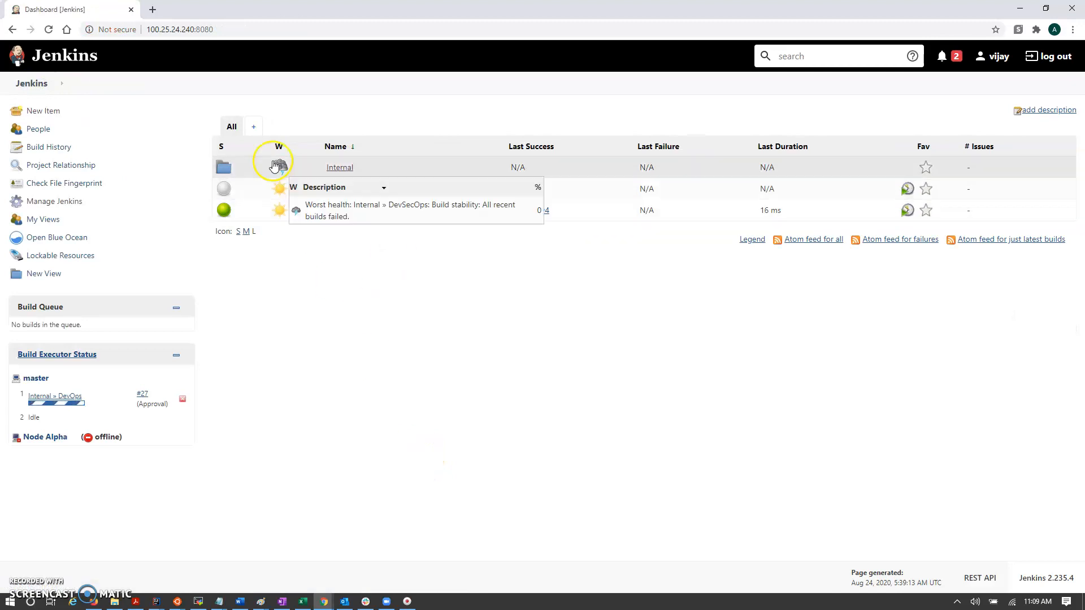
left_click(58, 112)
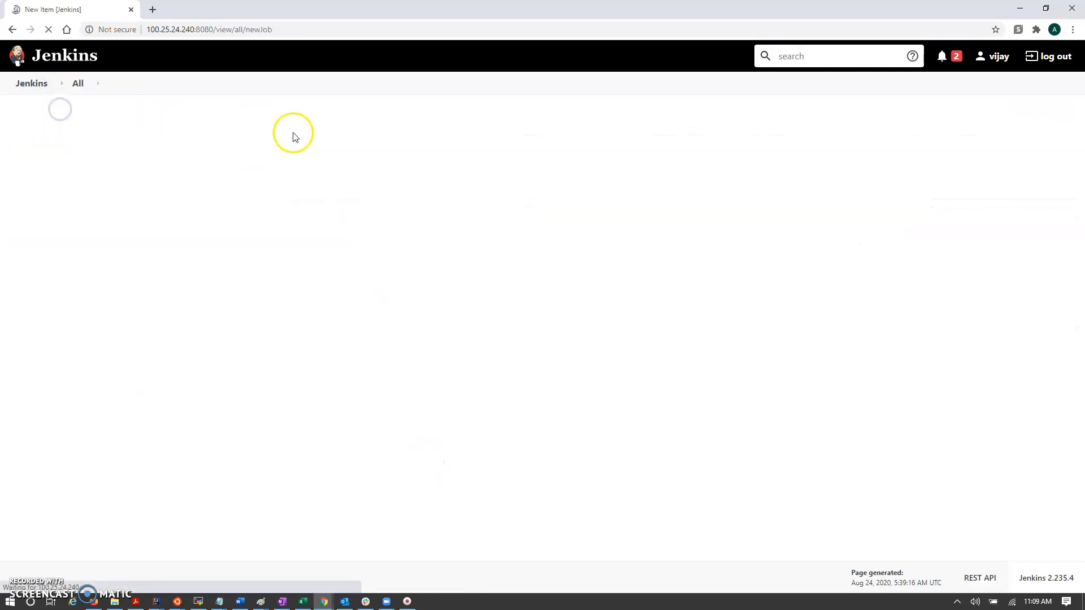
type("pa")
key("Down")
key("Down")
key("Down")
key("Return")
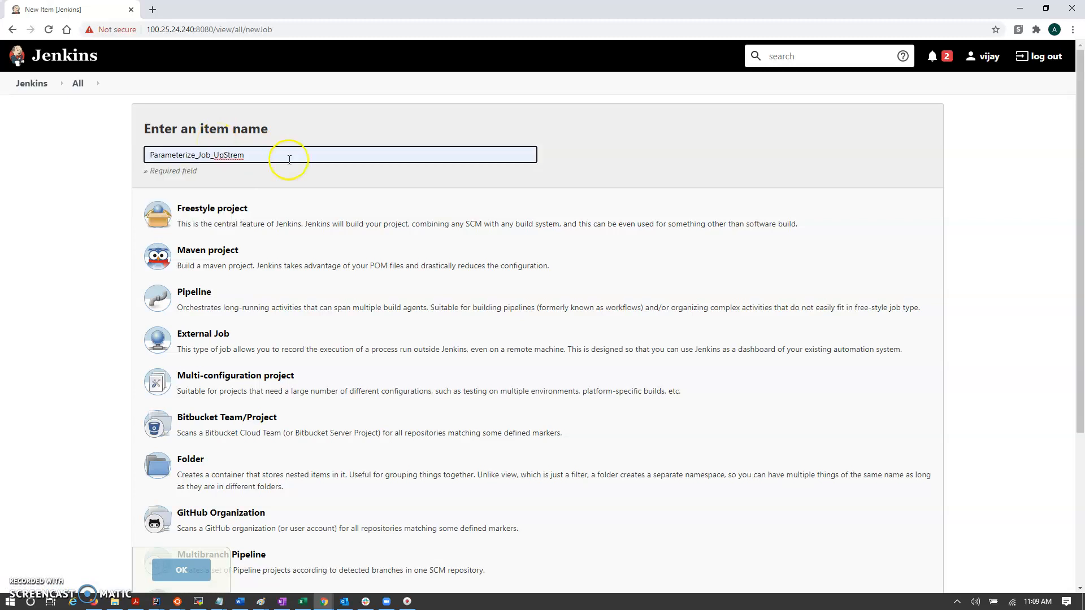
left_click(237, 220)
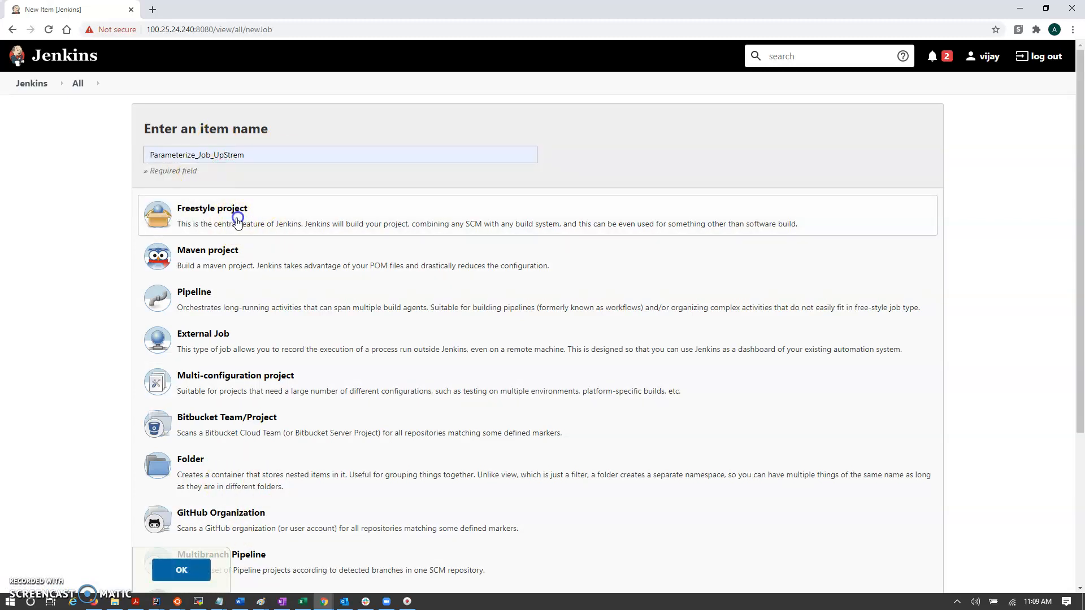
left_click(182, 571)
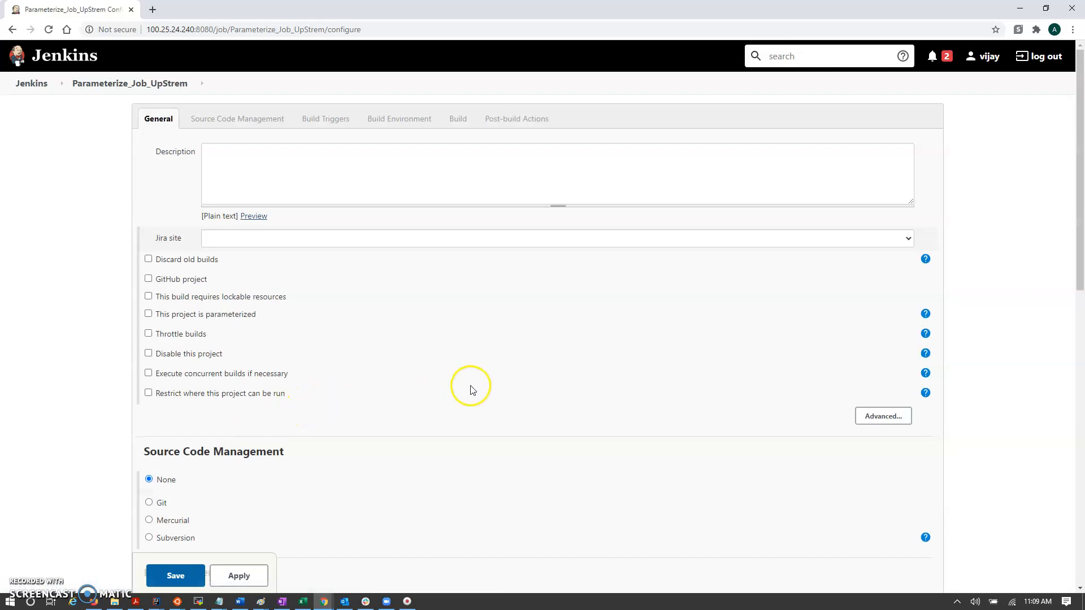
- Look through the post-build actions available for Parameterize_Job_UpStrem and close the list without adding one
scroll(472, 390, "down", 10)
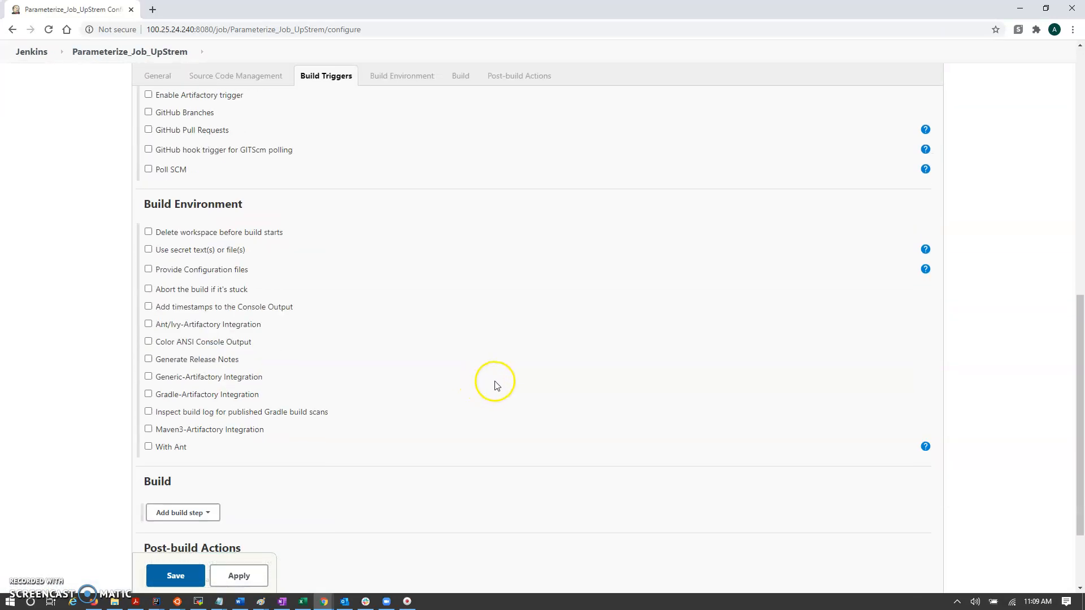
scroll(496, 385, "down", 2)
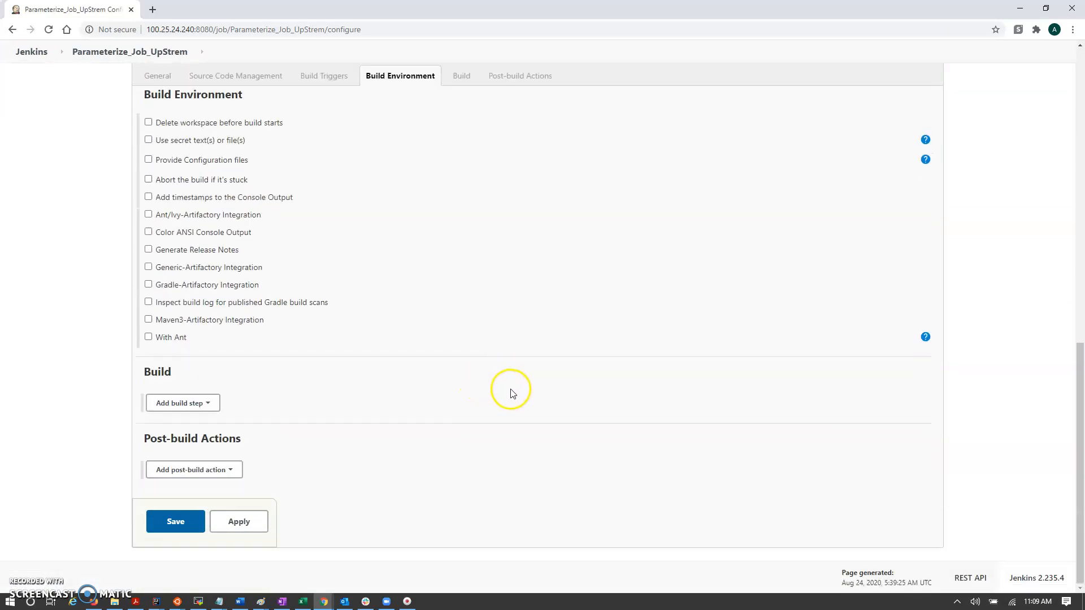
left_click(202, 470)
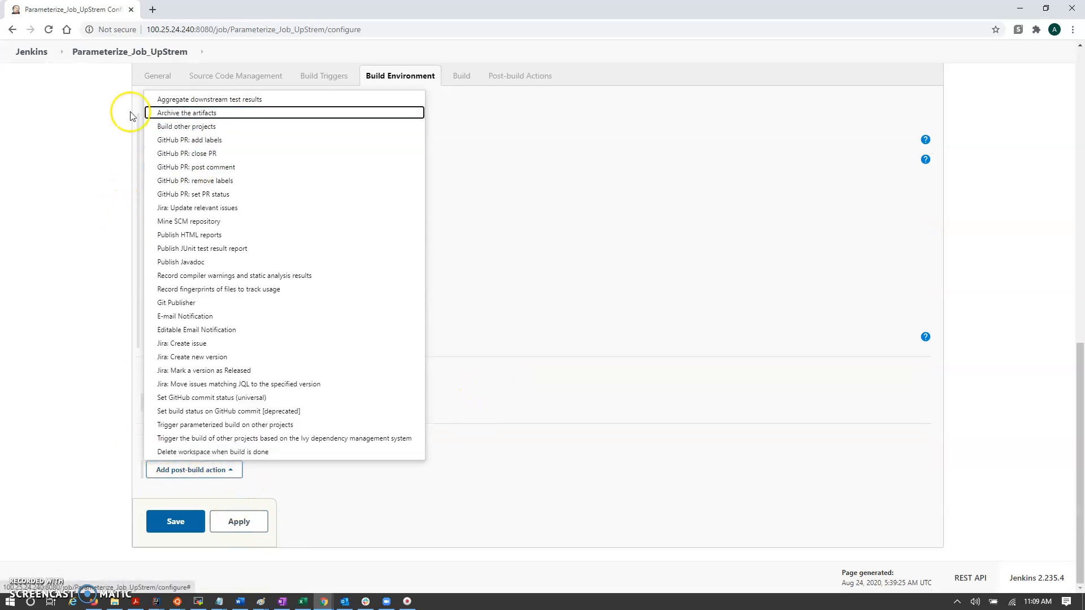
left_click(412, 478)
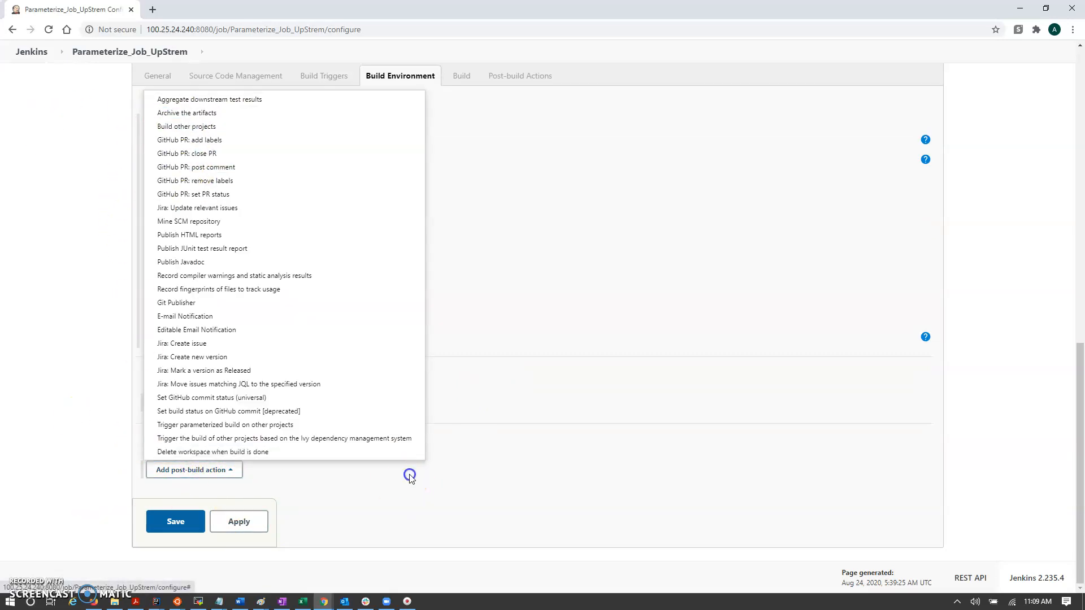
- Add the "Trigger parameterized build on other projects" post-build action to Parameterize_Job_UpStrem
left_click(196, 472)
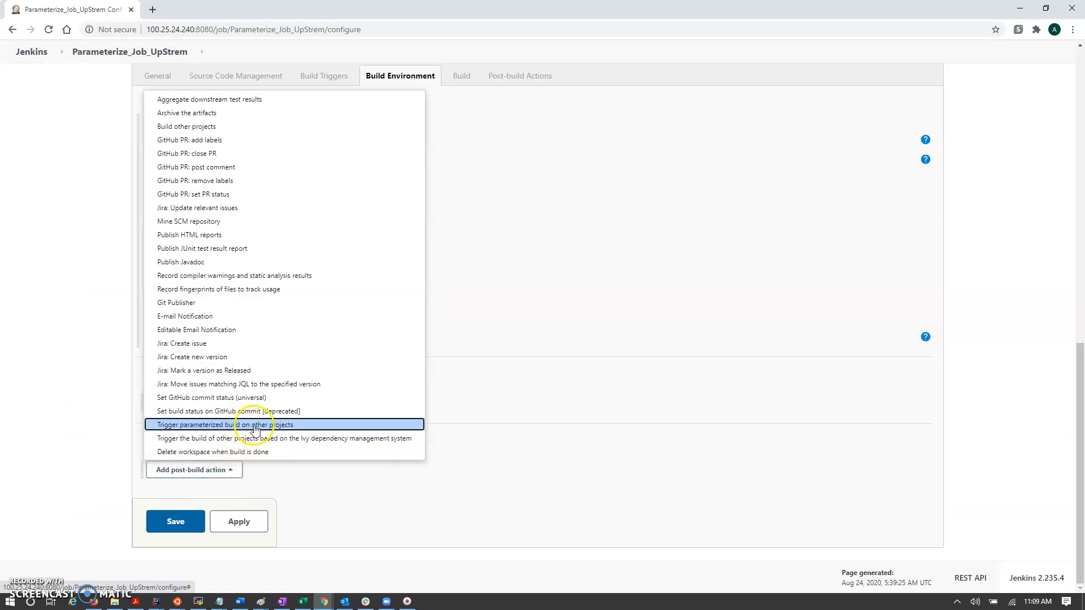
left_click(288, 425)
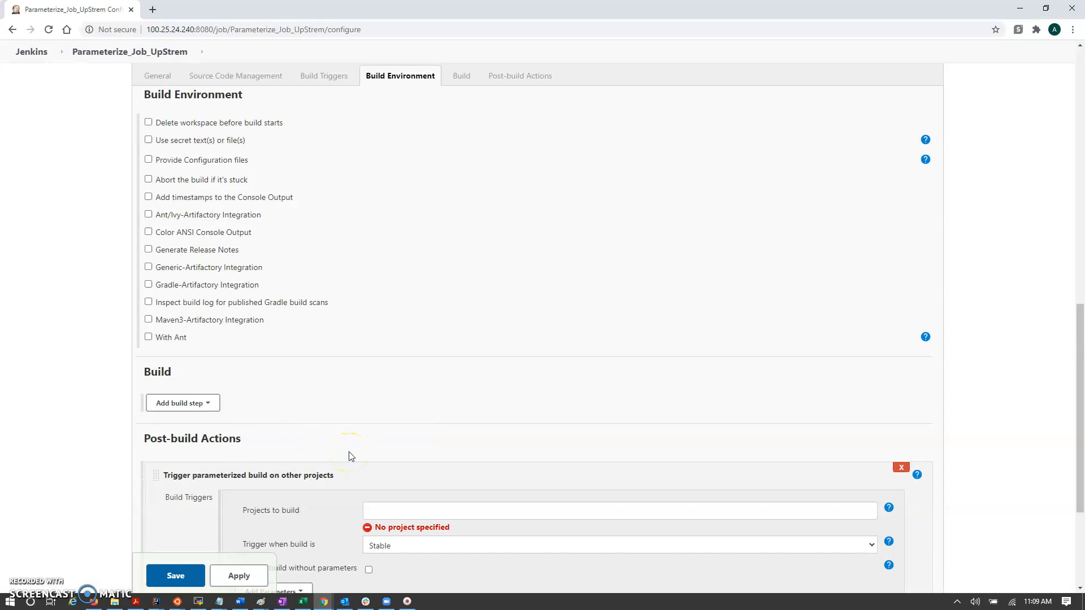
scroll(350, 457, "down", 3)
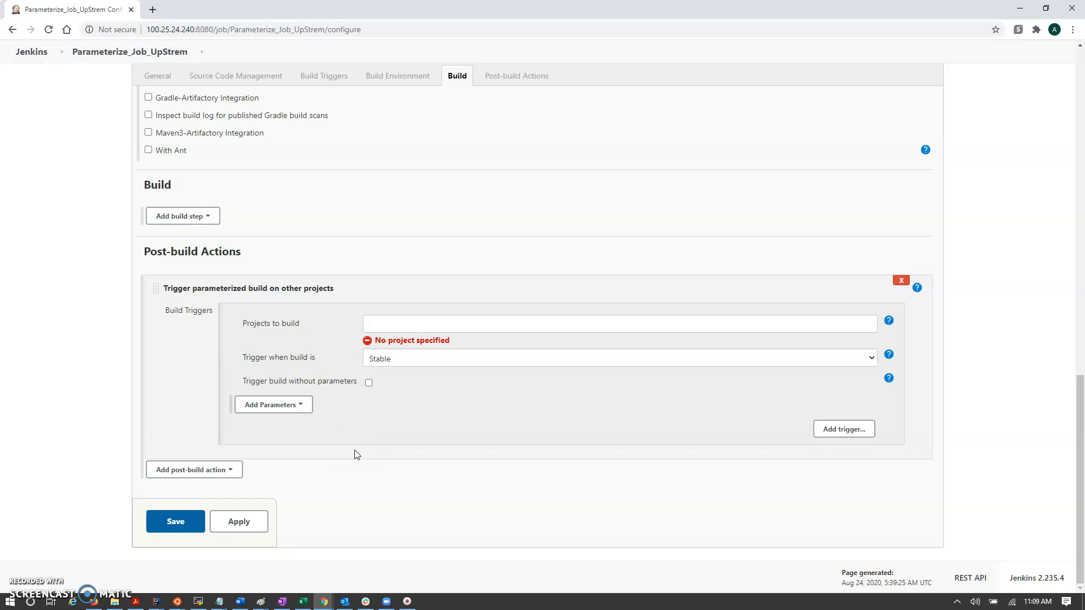
- Set the trigger's project to build to Parameterize_Job and keep its trigger condition at Stable
left_click(404, 324)
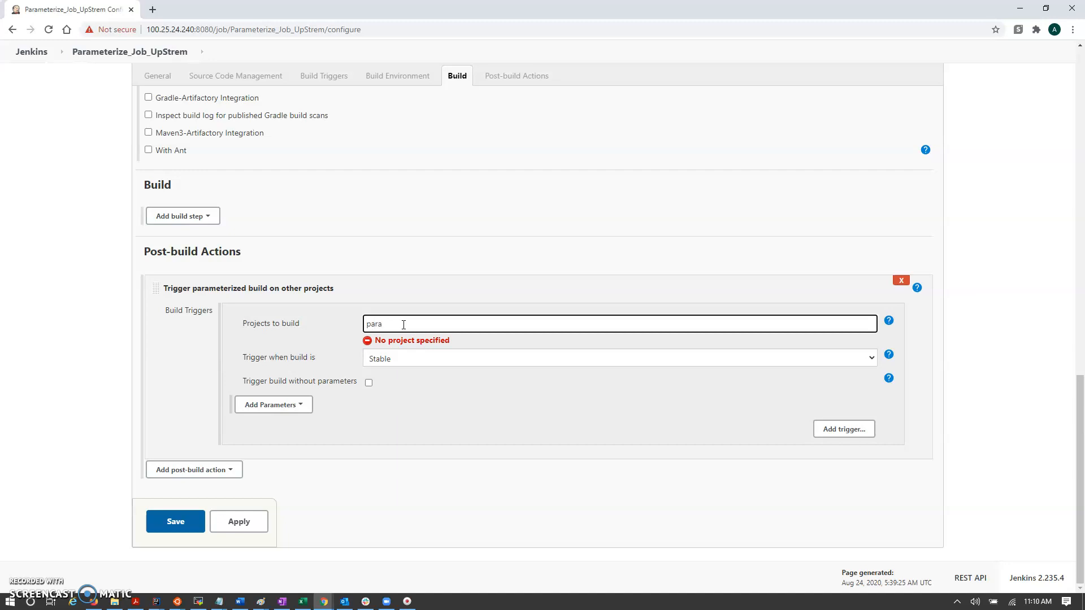
type("Pa")
key("Down")
key("Return")
left_click(388, 358)
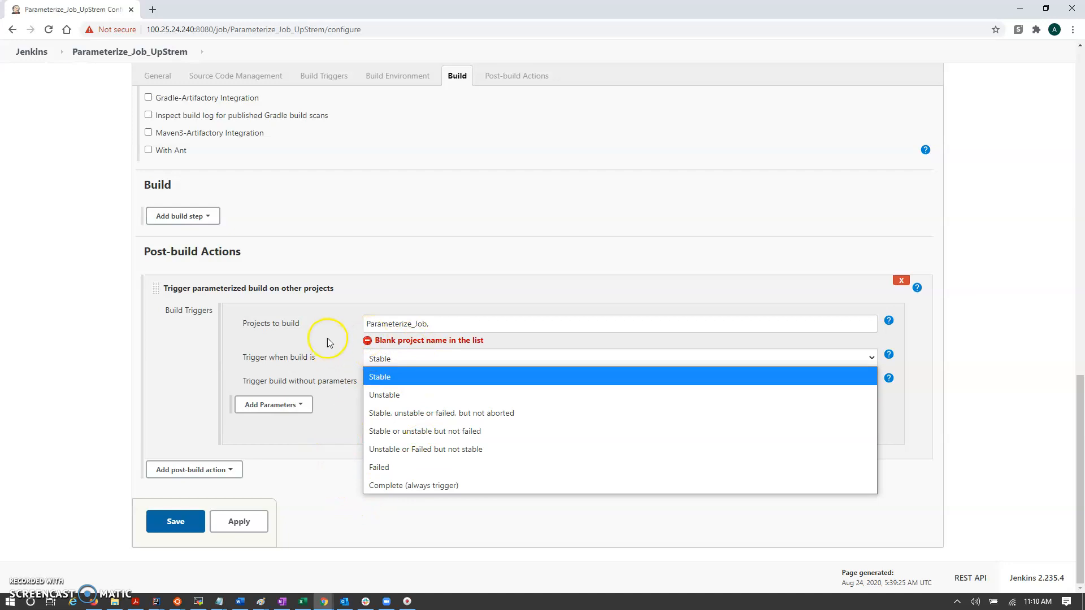
left_click_drag(309, 348, 382, 364)
left_click(399, 387)
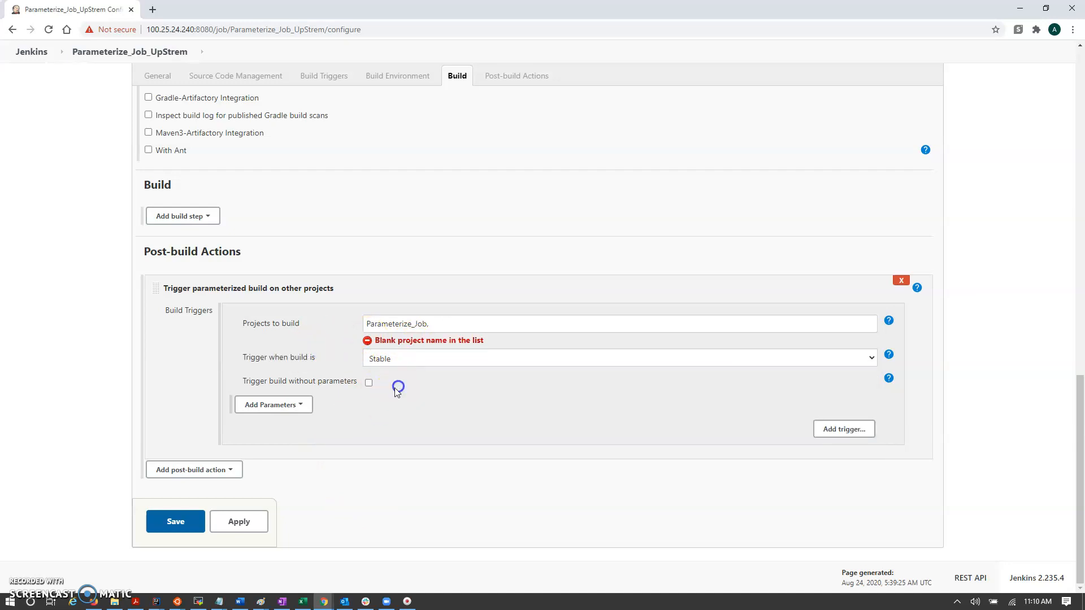
- Add predefined parameters ENV=PROD and Branch_Name=Release to the trigger, then apply and save the job configuration
left_click(300, 409)
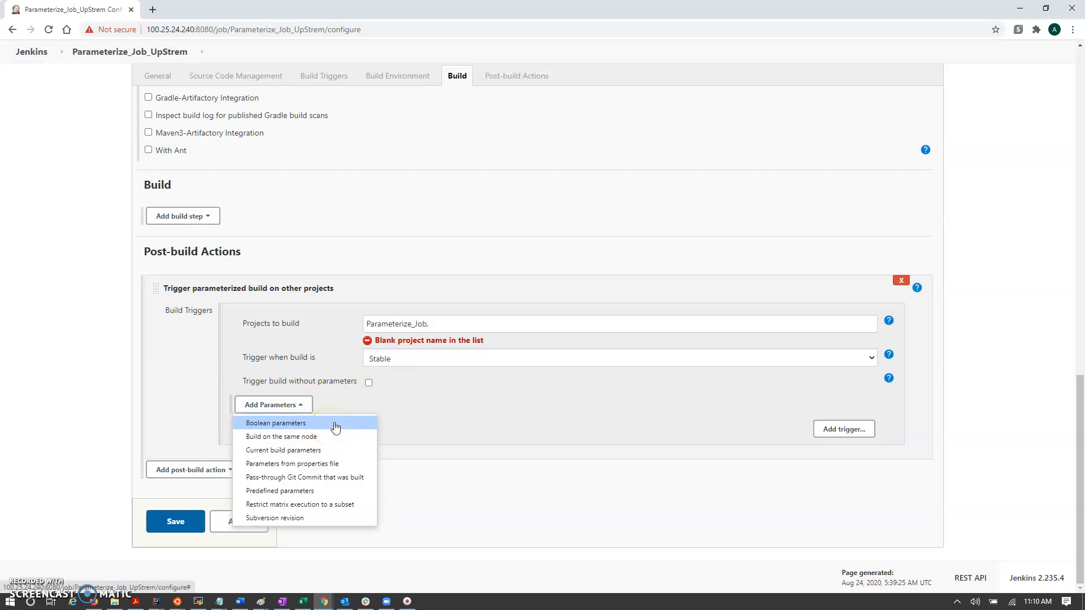
left_click(285, 490)
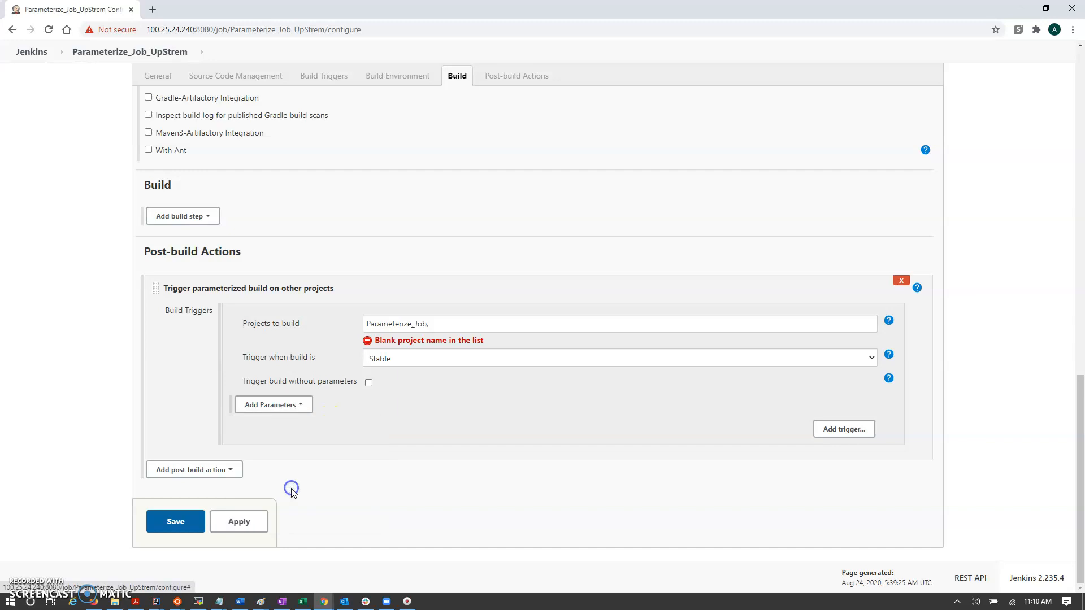
left_click(419, 460)
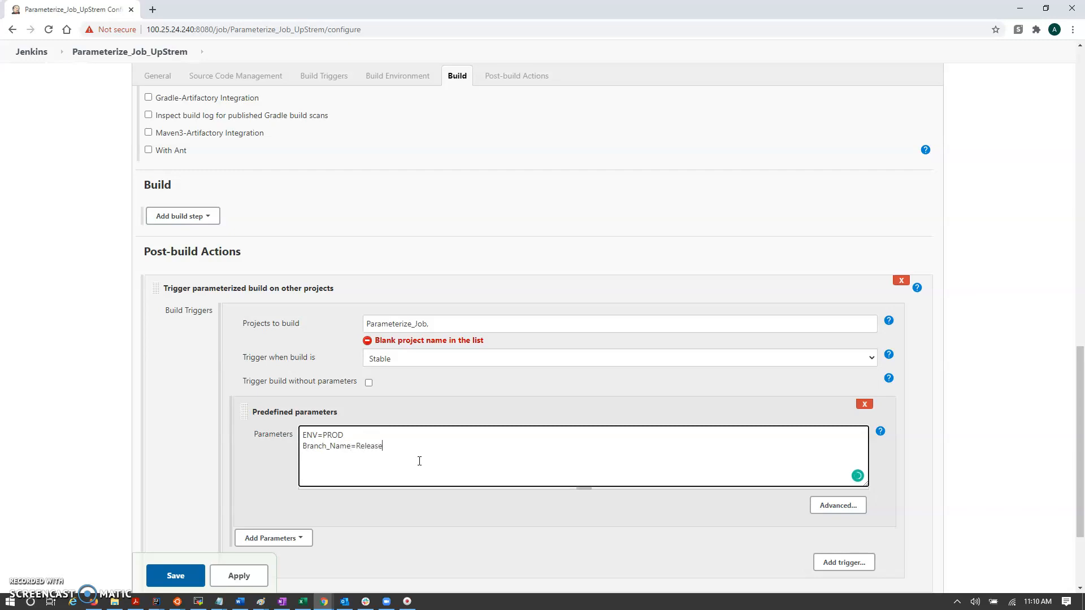
scroll(249, 348, "down", 3)
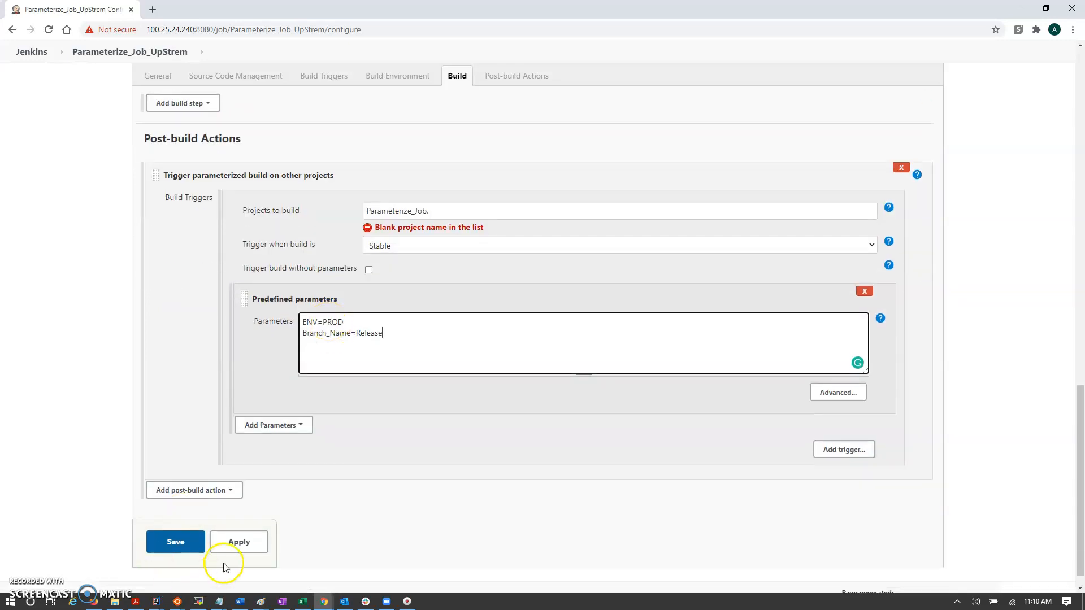
left_click(239, 545)
left_click(181, 541)
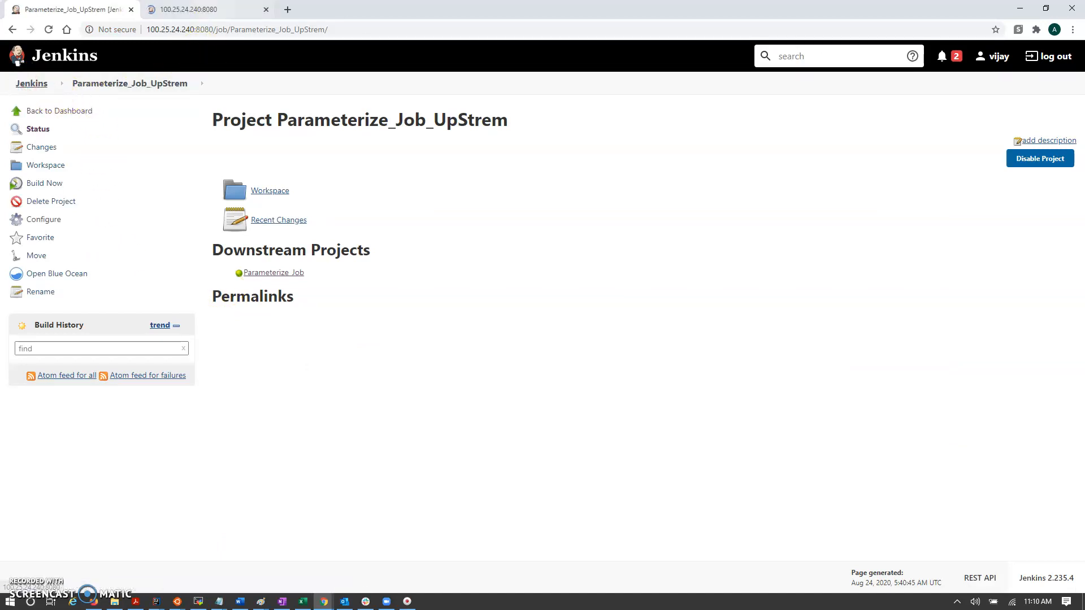
- Open the Parameterize_Job project page in a second browser tab, and start a build of Parameterize_Job_UpStrem
left_click(211, 8)
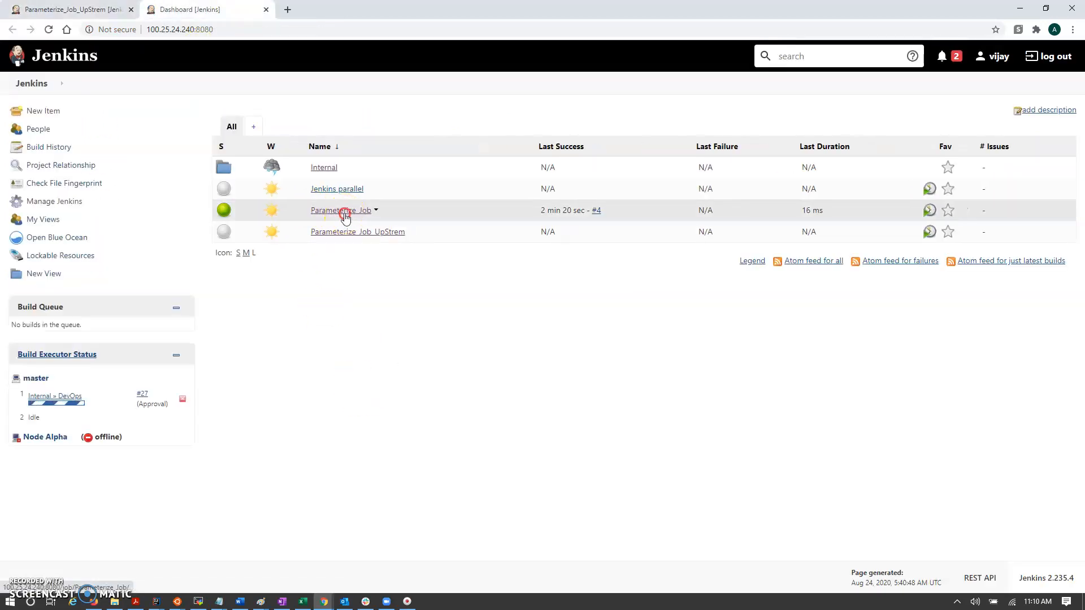
left_click(345, 218)
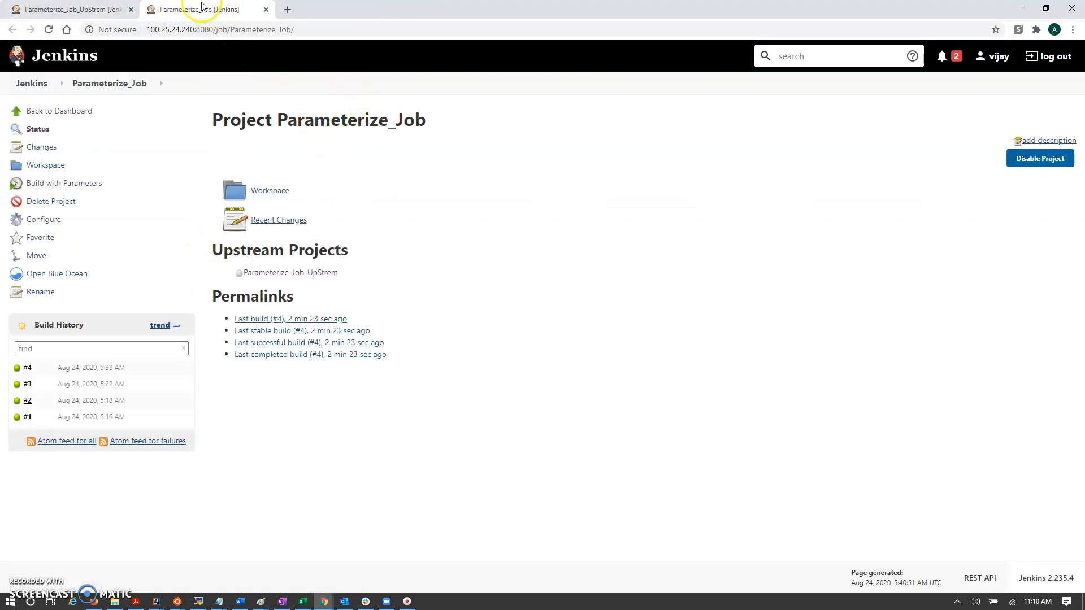
left_click(60, 9)
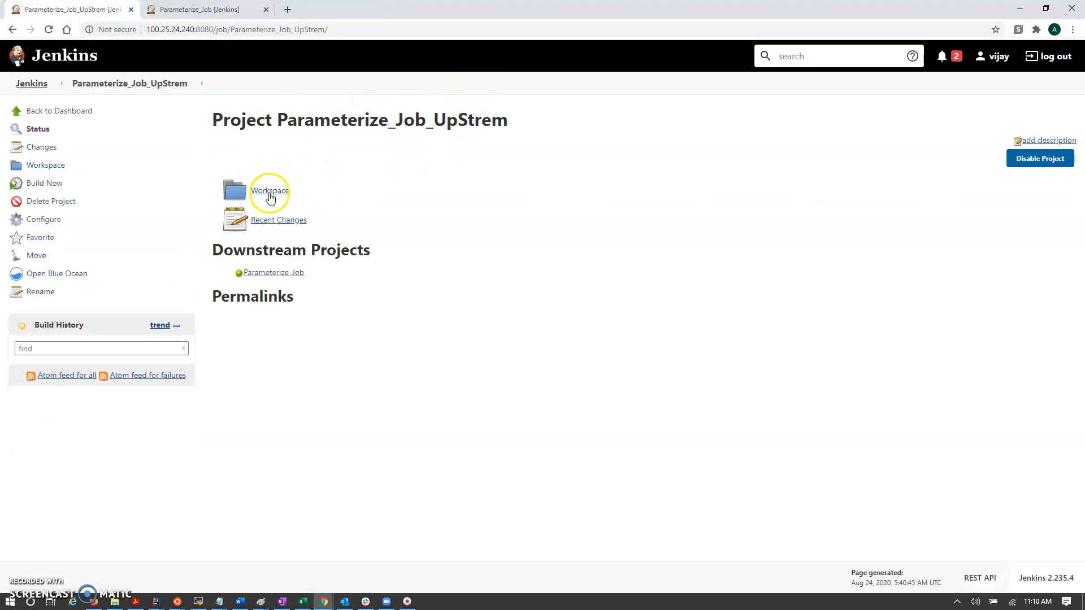
left_click(37, 183)
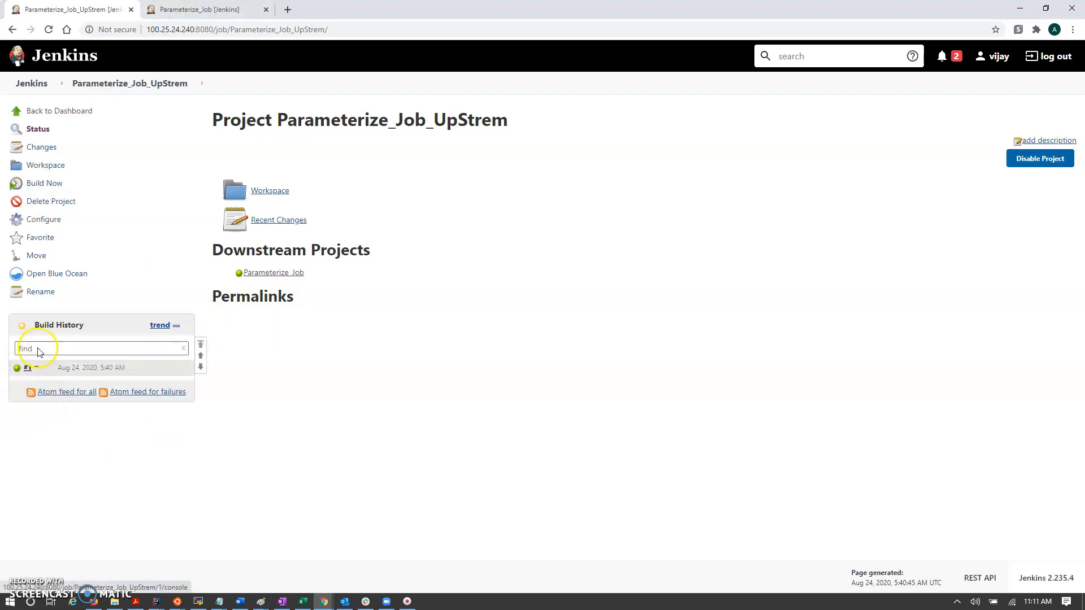
- Check the passed ENV and Branch_Name values in the newest Parameterize_Job build's console output, and return to the upstream job
key("ctrl+Tab")
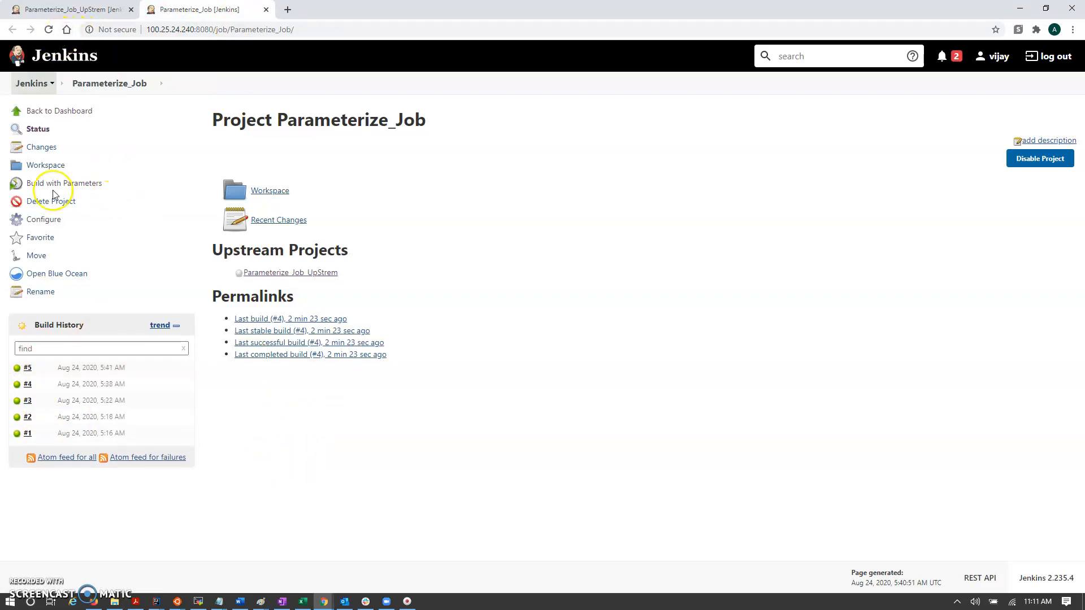
left_click(18, 373)
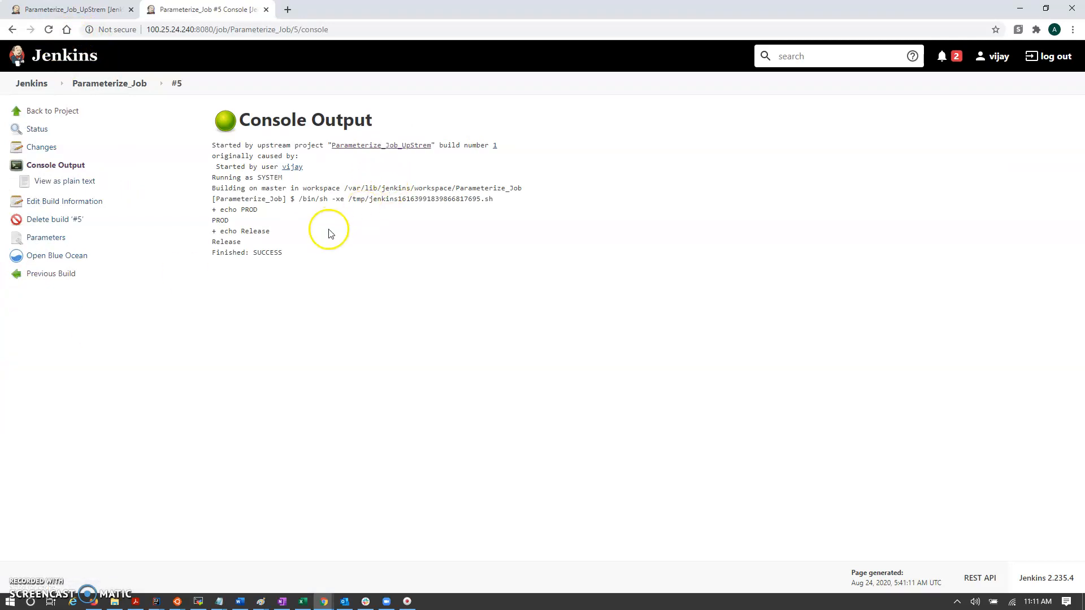
left_click_drag(229, 209, 274, 212)
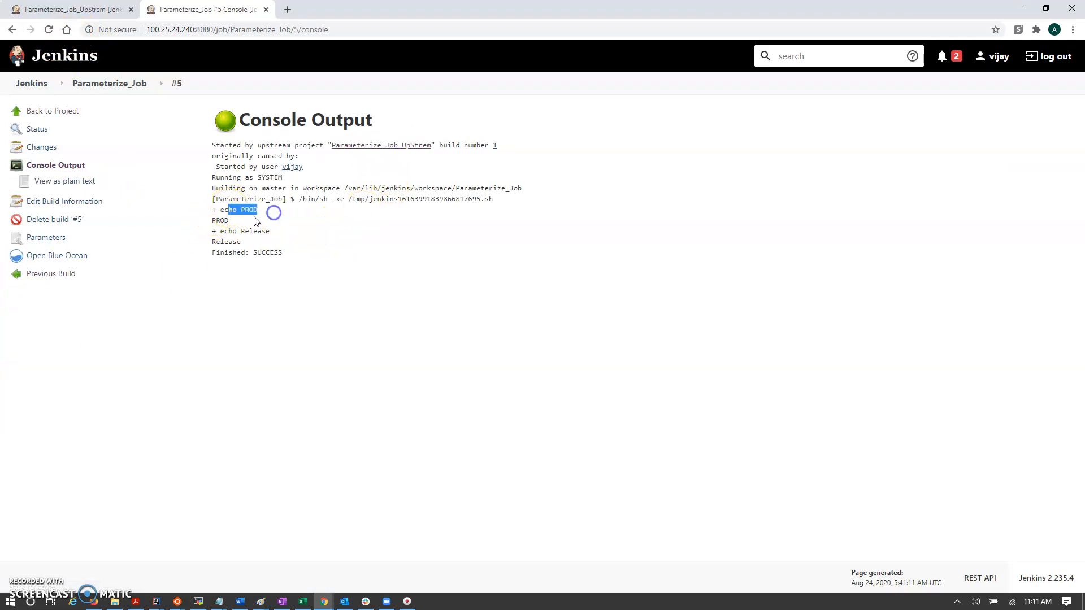
double_click(247, 209)
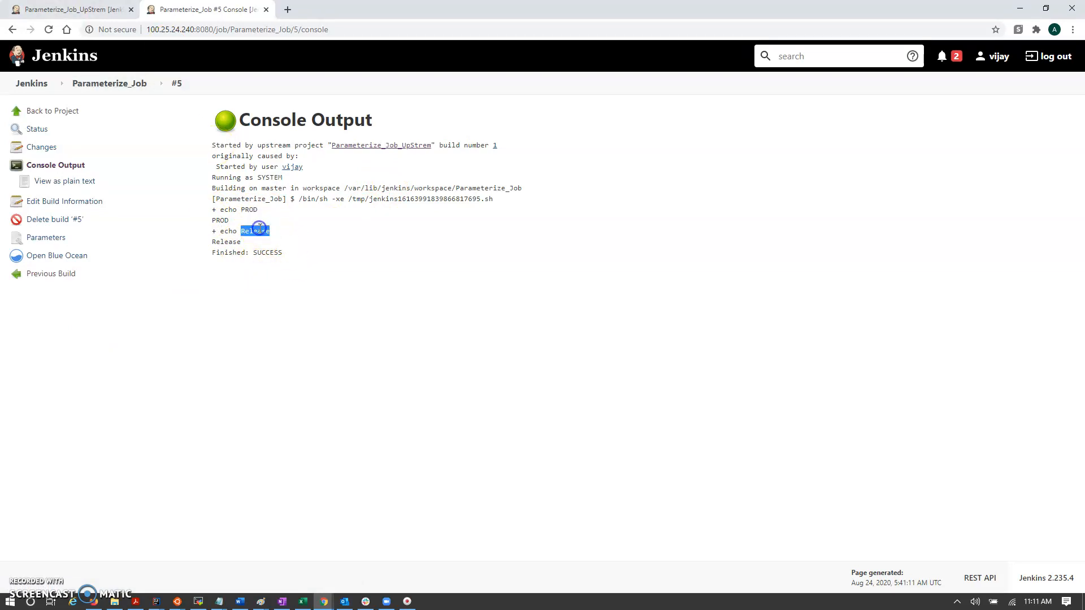
left_click_drag(221, 242, 225, 242)
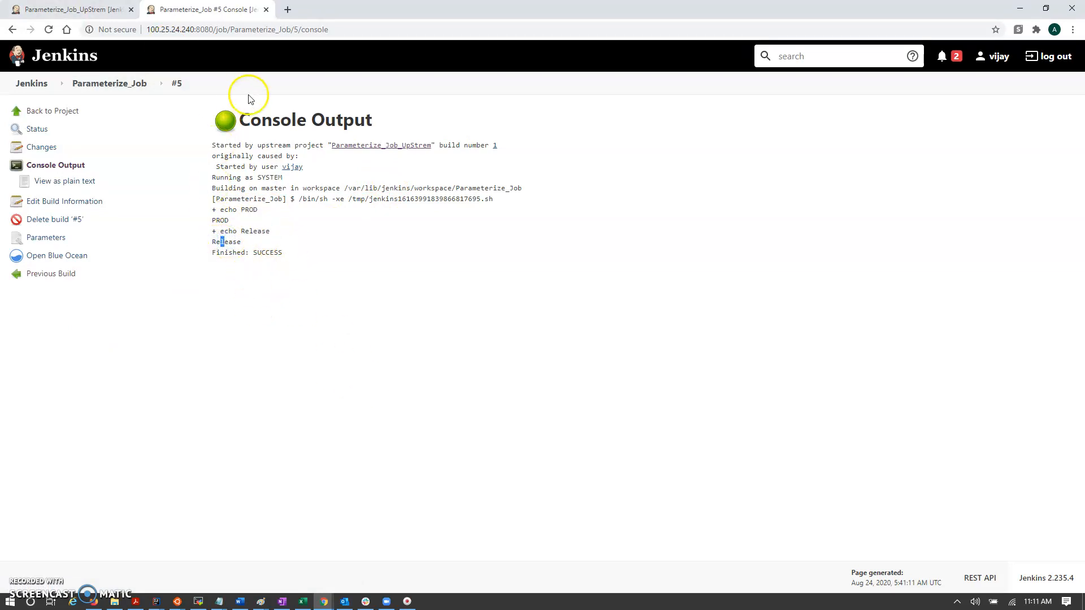
left_click(95, 8)
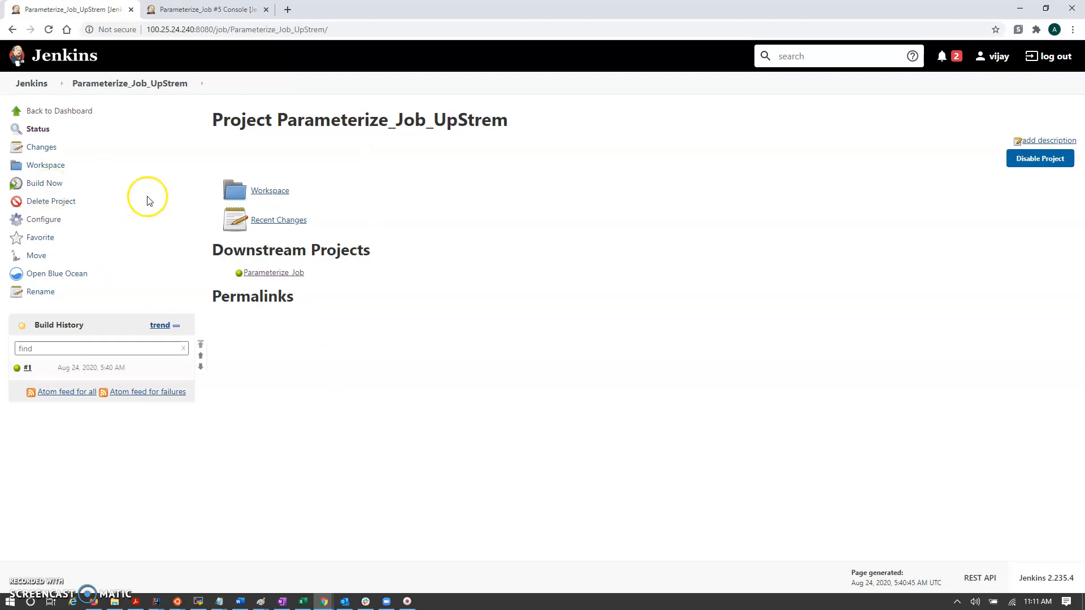